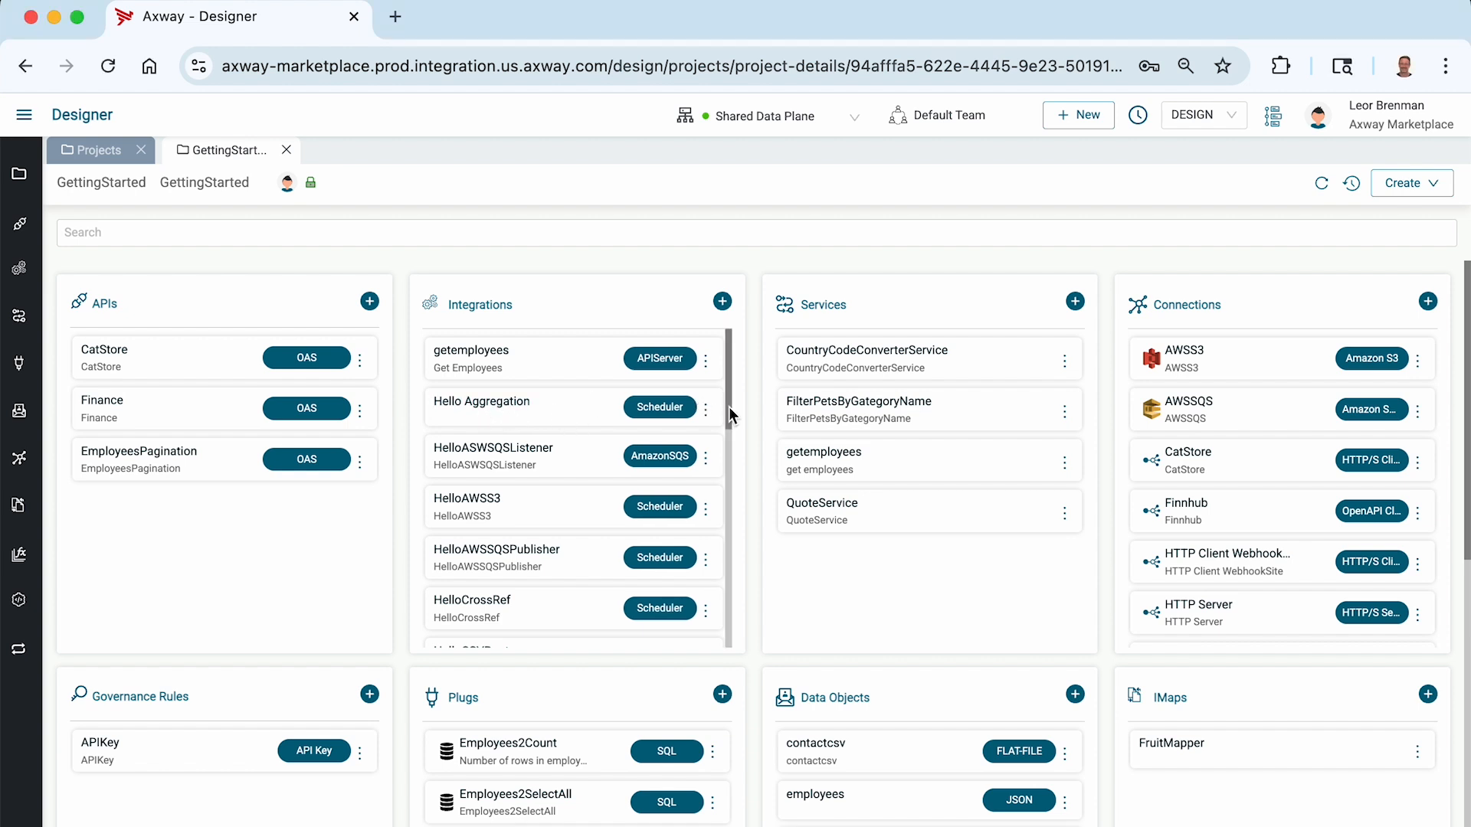
# Clone the Hello Aggregation integration within the GettingStarted project under the name Hello Decimal Format
pyautogui.click(706, 411)
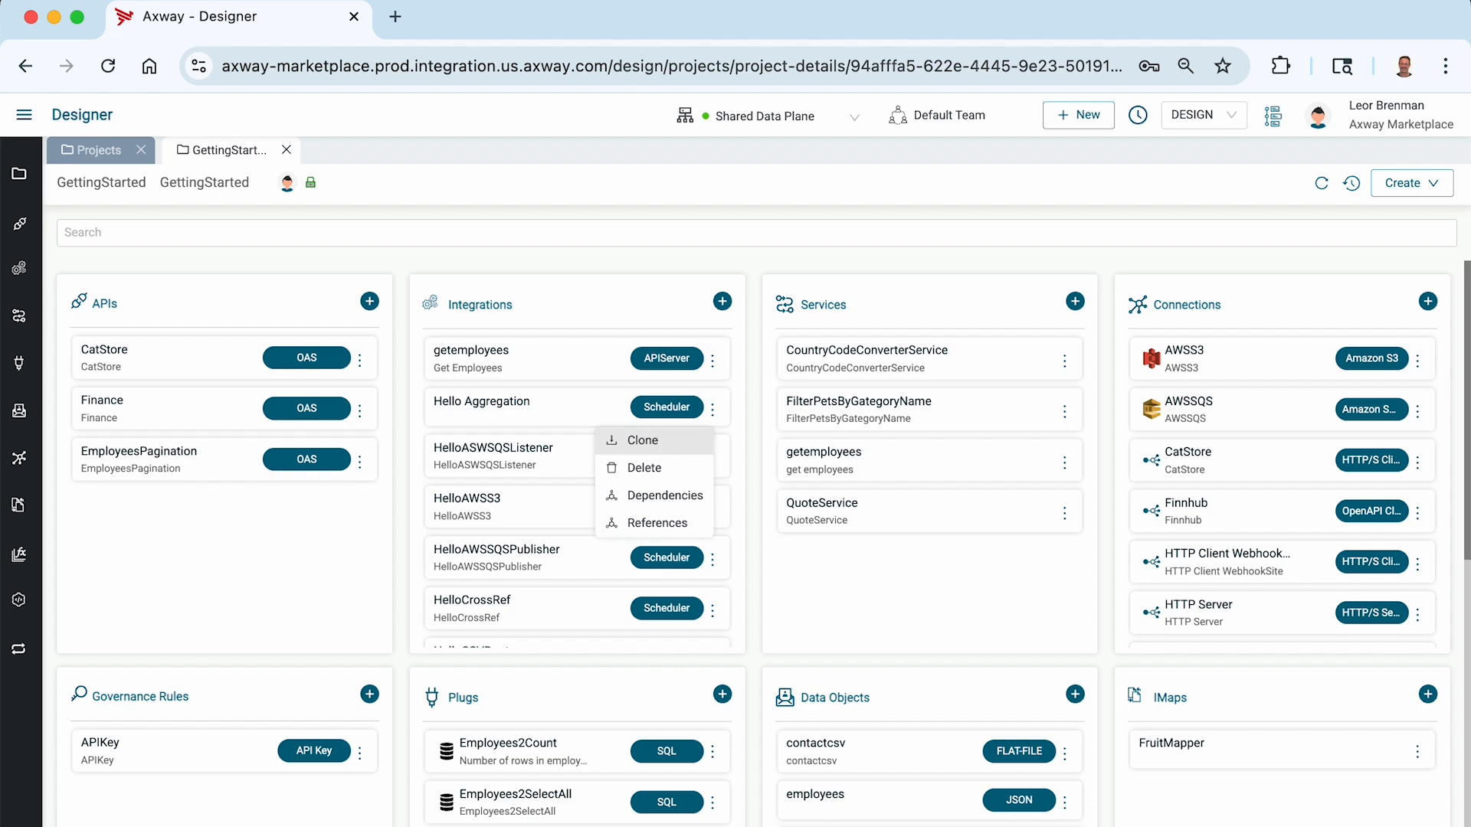
pyautogui.click(642, 440)
pyautogui.click(571, 215)
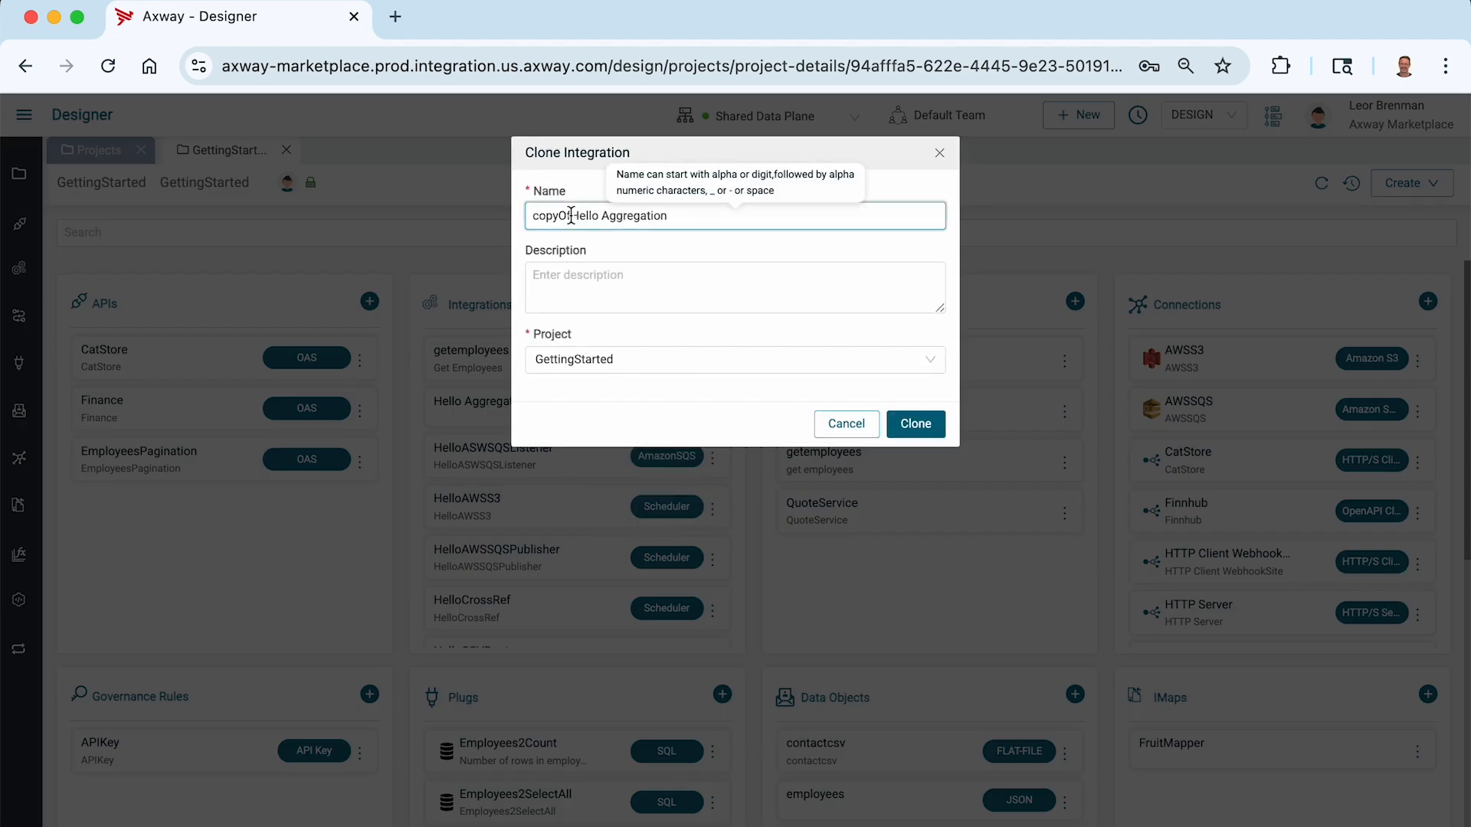
pyautogui.moveTo(570, 215); pyautogui.dragTo(533, 215)
pyautogui.press('BackSpace')
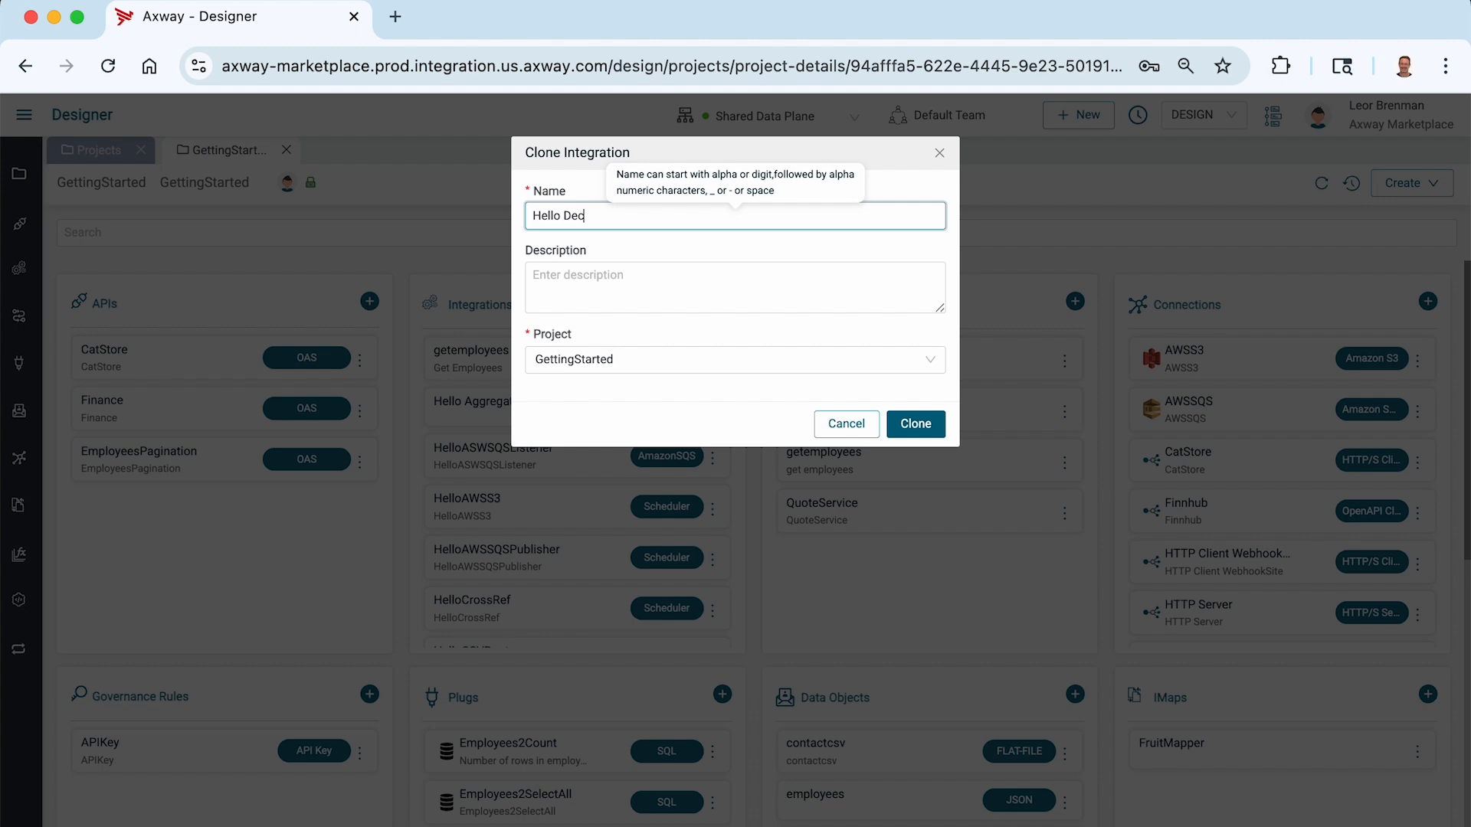
pyautogui.click(916, 424)
# Open the final Map step in full view and expand its Aggregation function, the employeeSalary employees list and the Aggregation output variable
pyautogui.moveTo(961, 328)
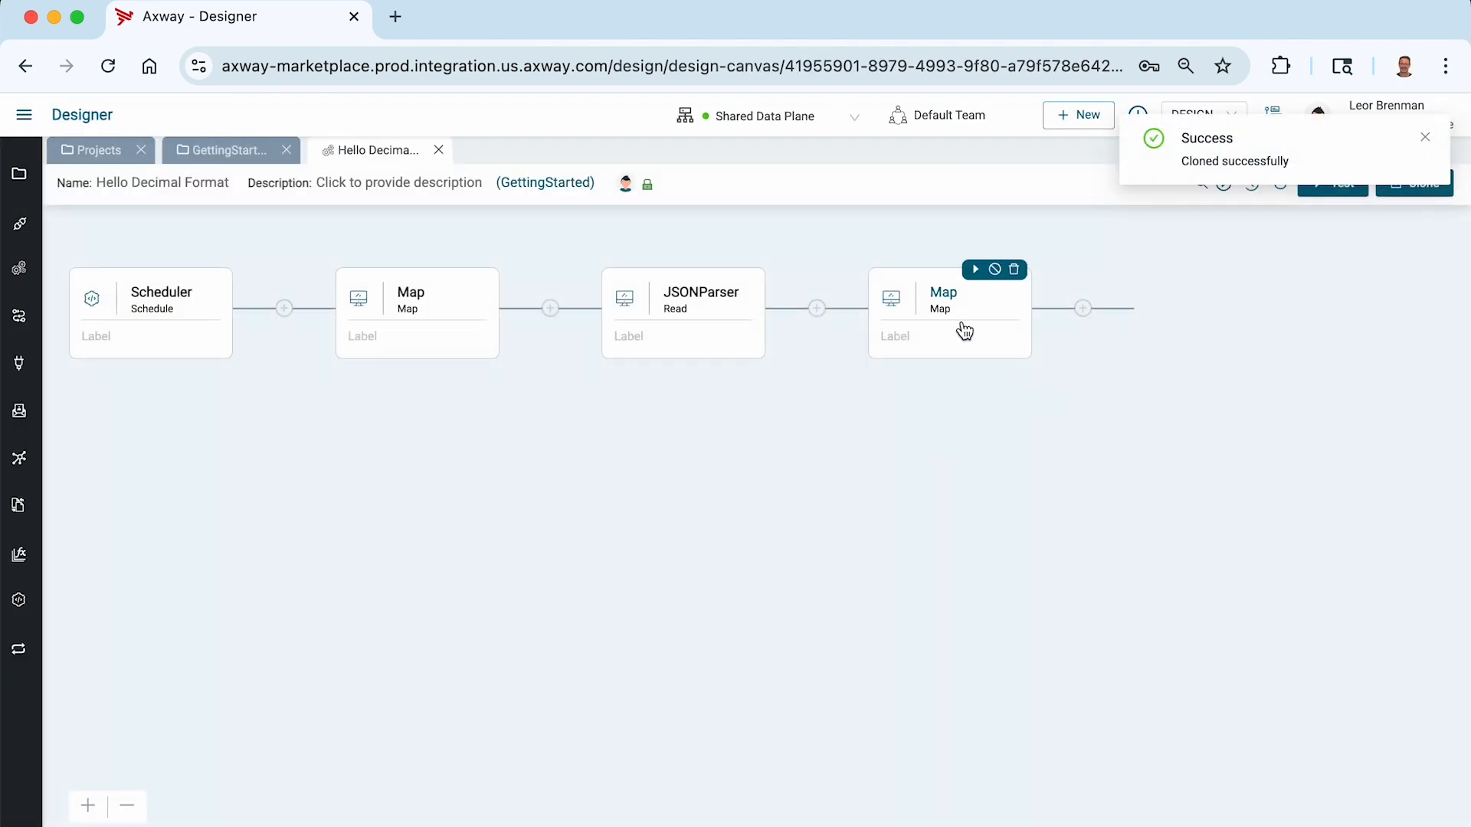
pyautogui.click(942, 297)
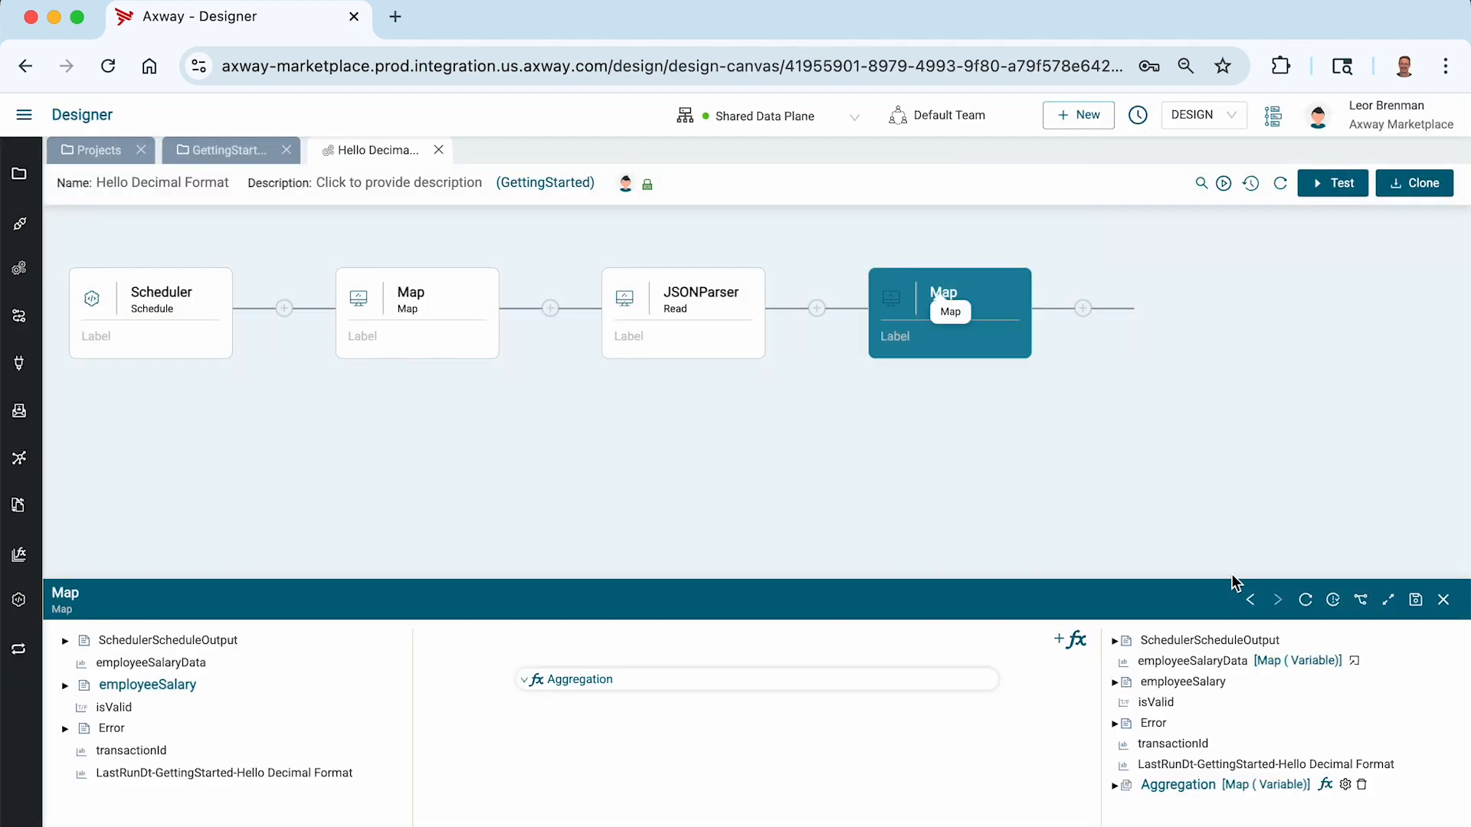
pyautogui.click(1387, 601)
pyautogui.click(526, 306)
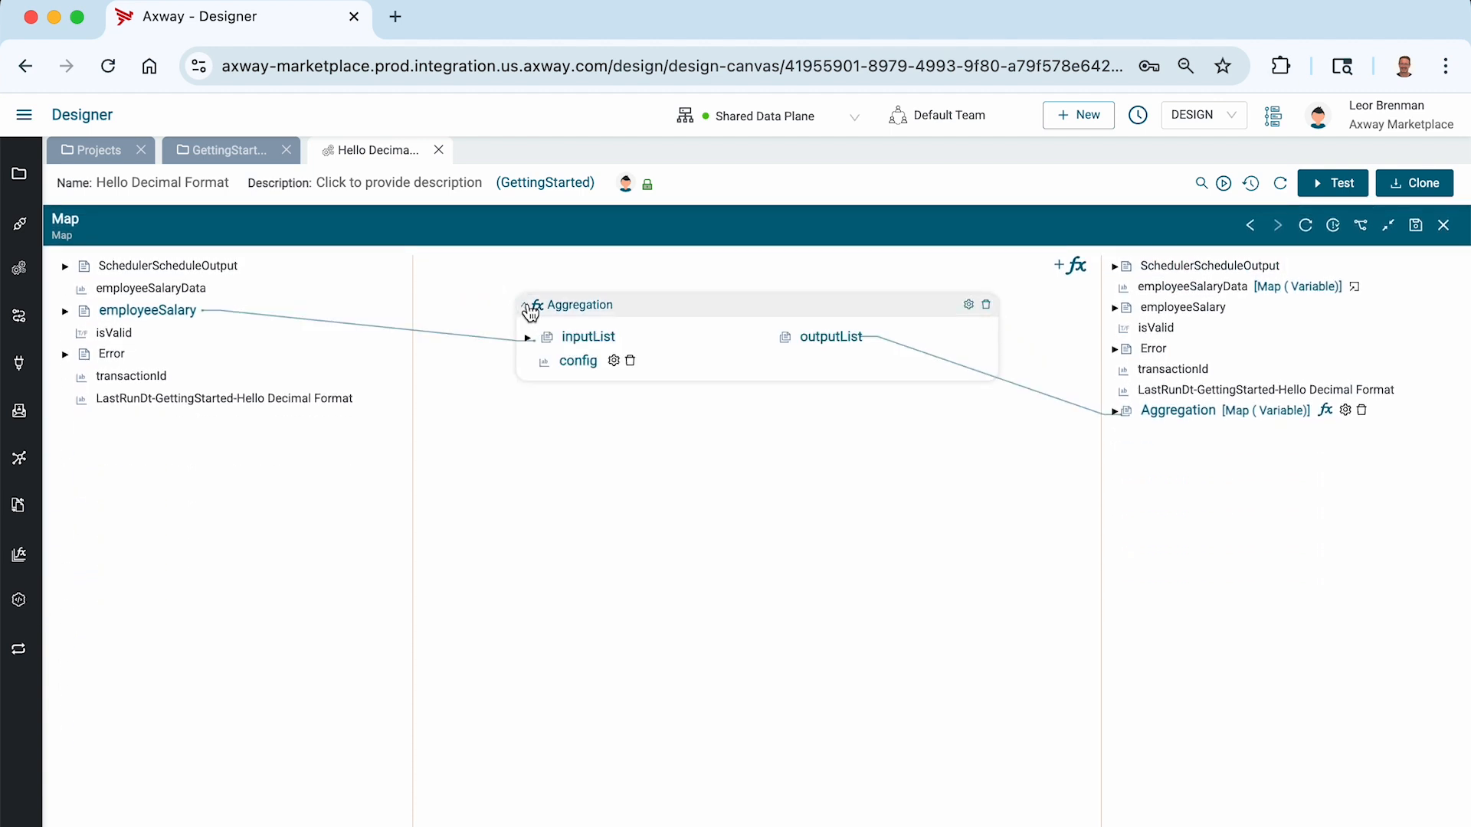
pyautogui.click(65, 310)
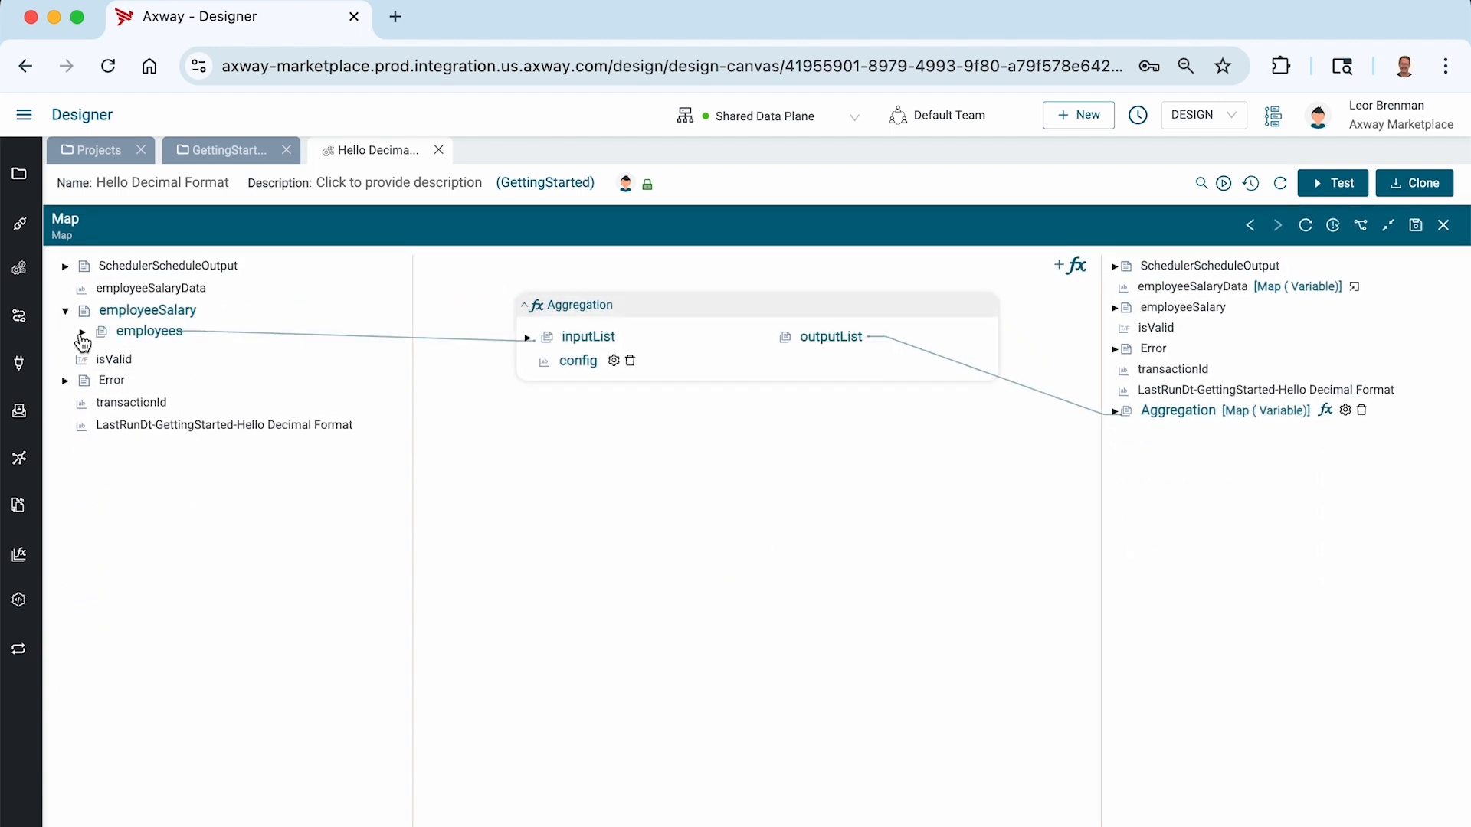
pyautogui.click(81, 334)
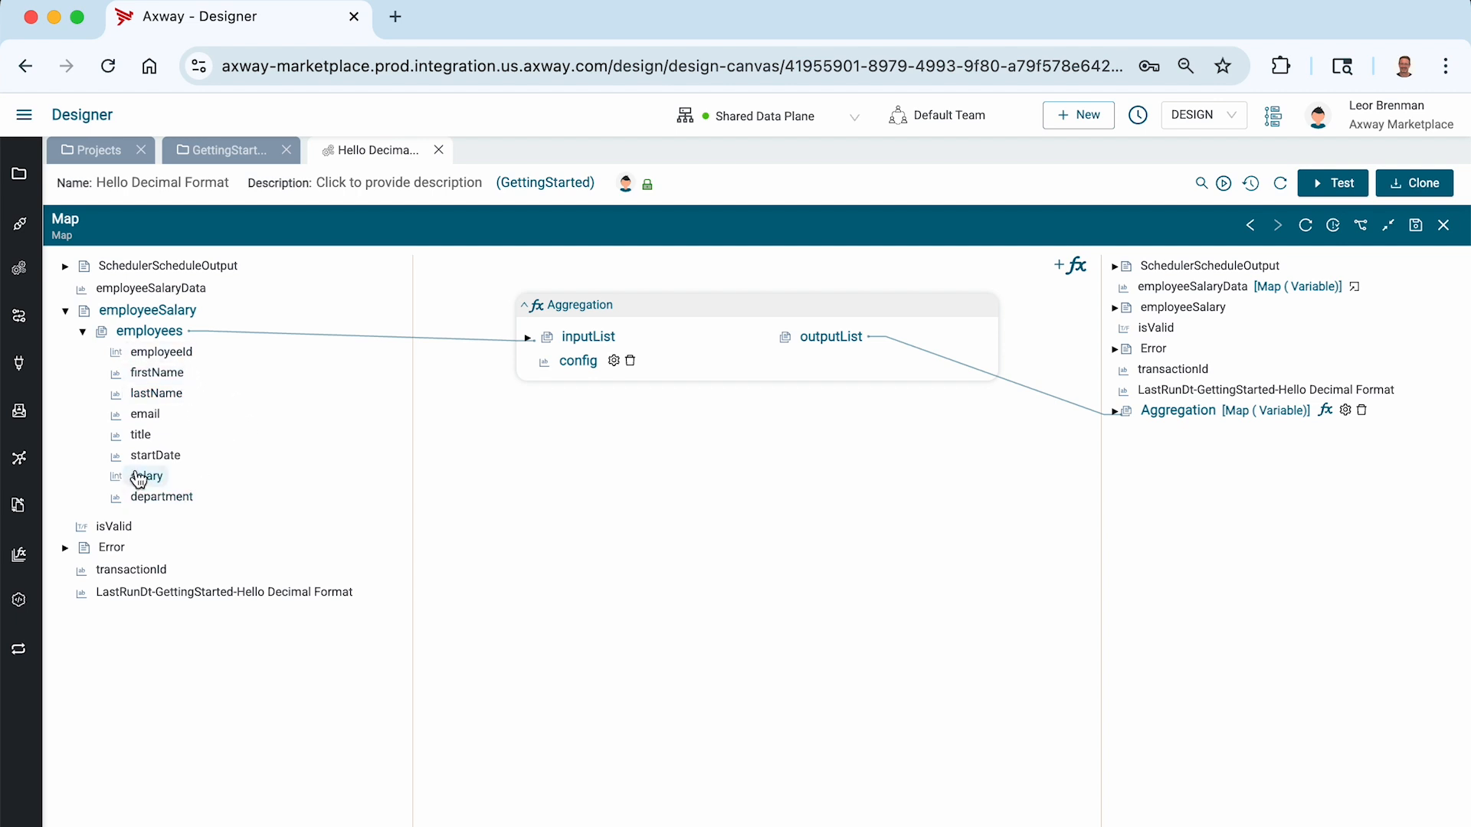
pyautogui.click(1114, 412)
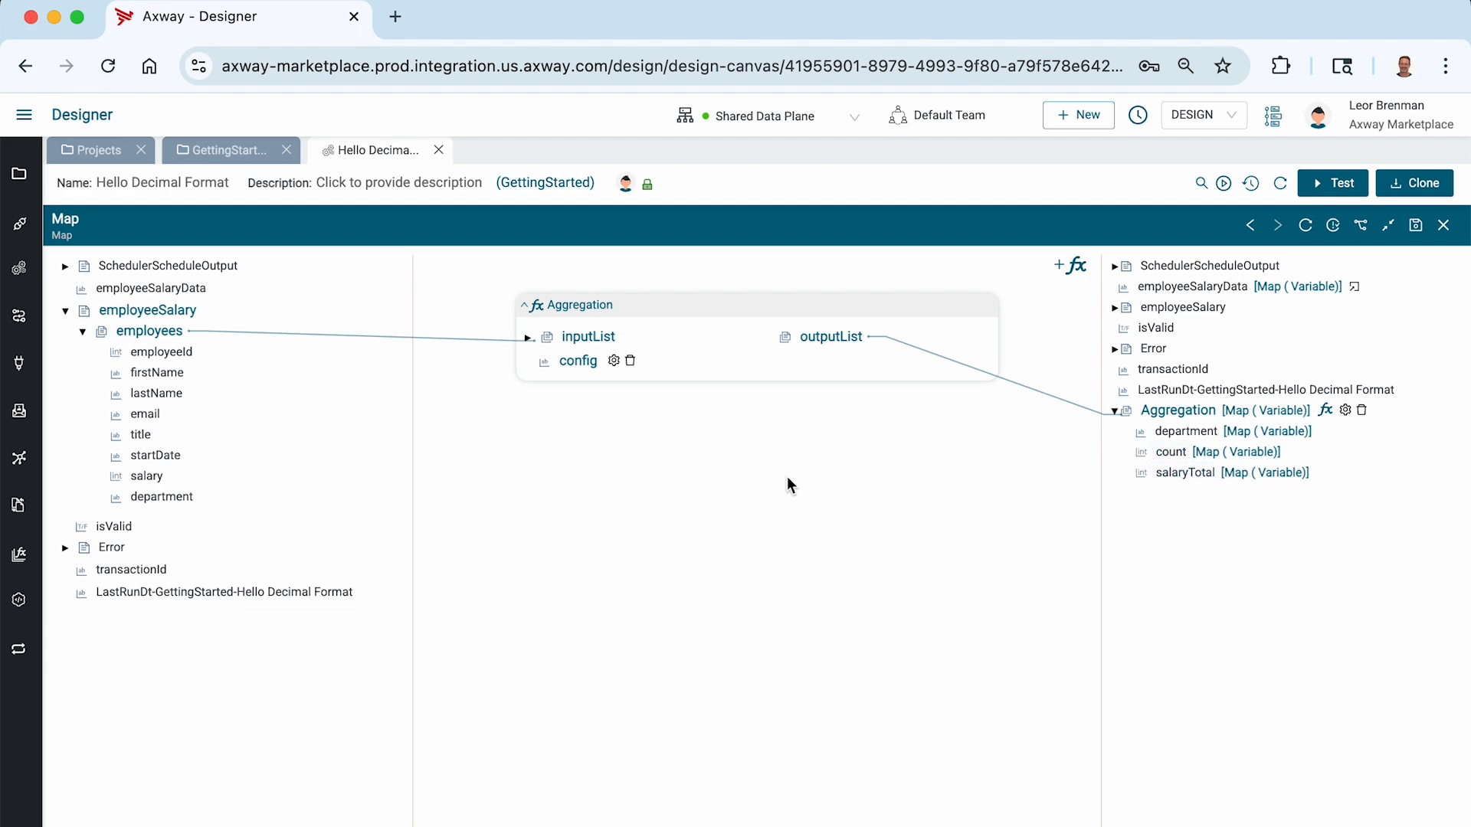
# Review the Aggregation function's group-by and output configuration without changing it
pyautogui.click(613, 360)
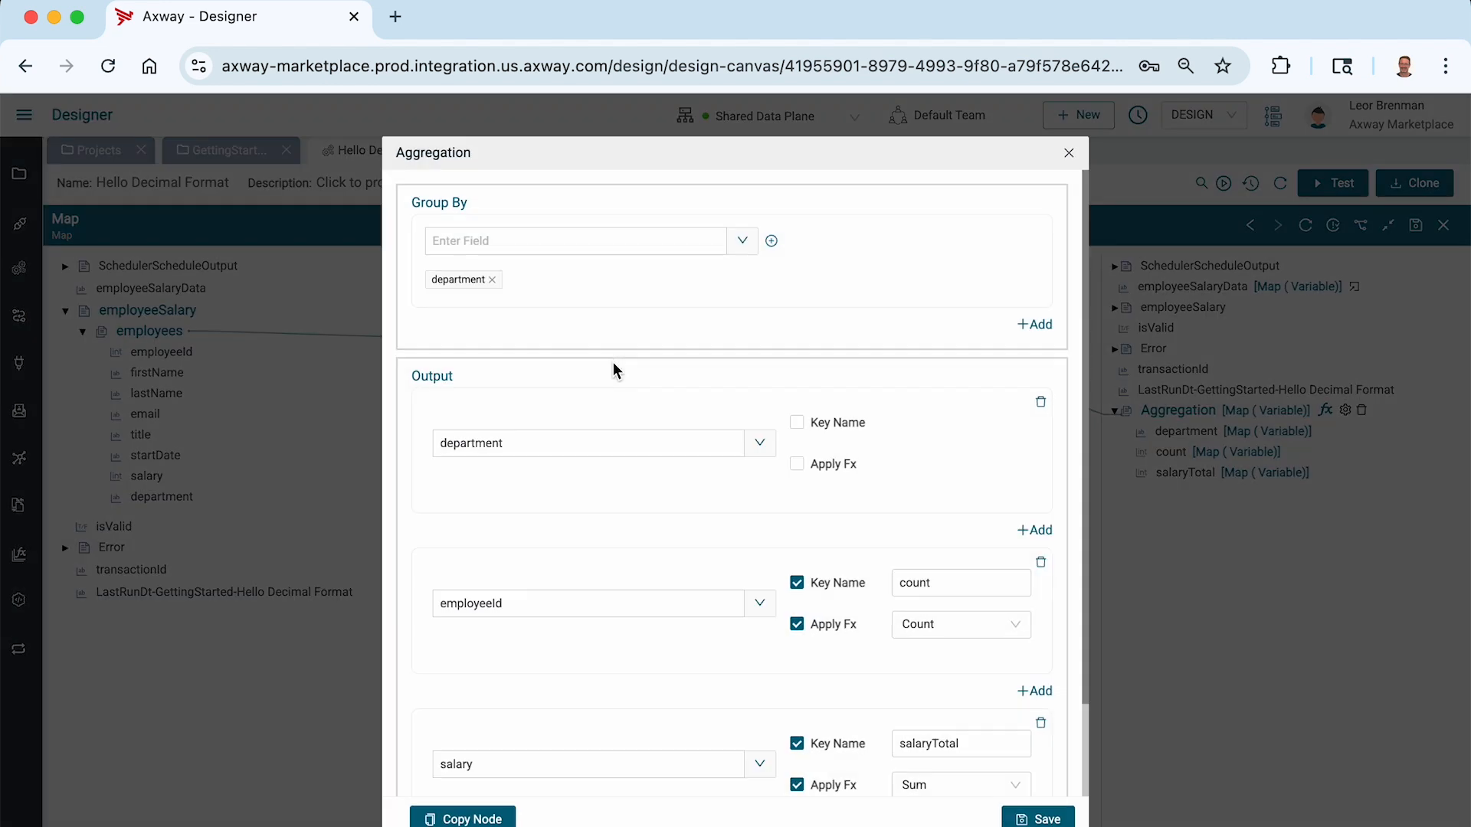
pyautogui.scroll(-2, 612, 365)
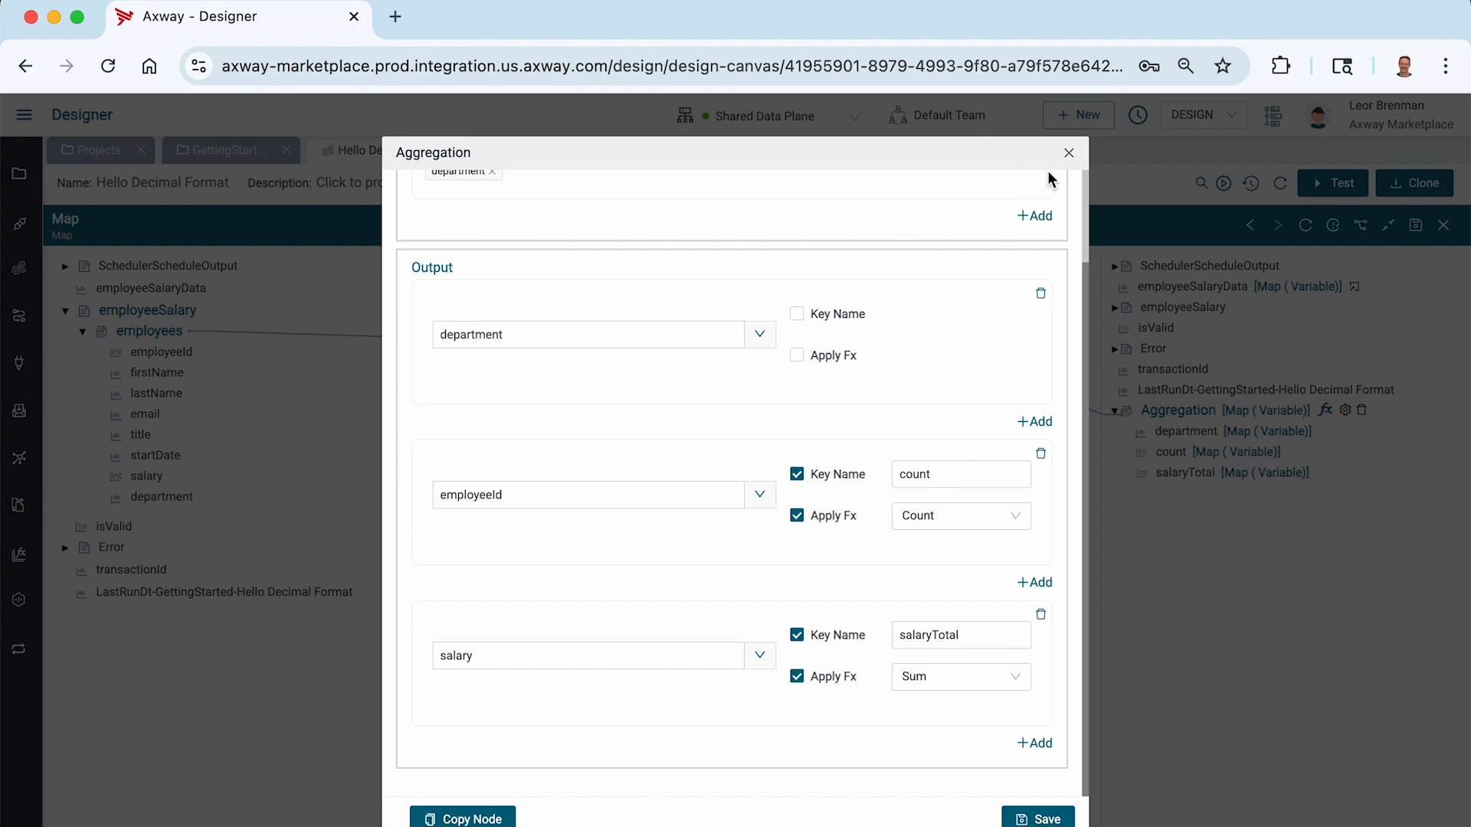
pyautogui.click(1070, 153)
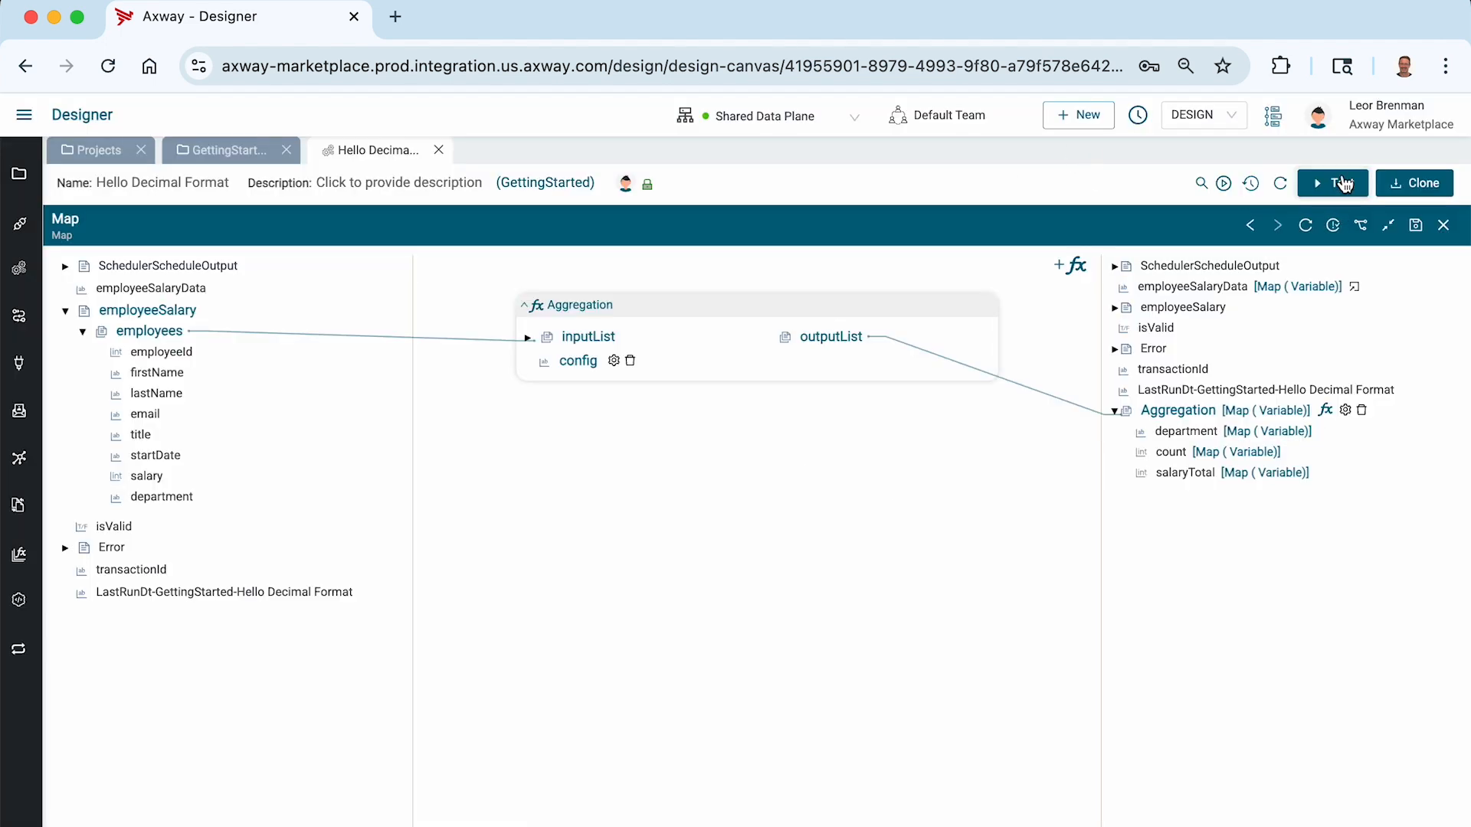
# Test the integration and inspect the first and last Aggregation entries in the final Map step's output
pyautogui.click(1342, 183)
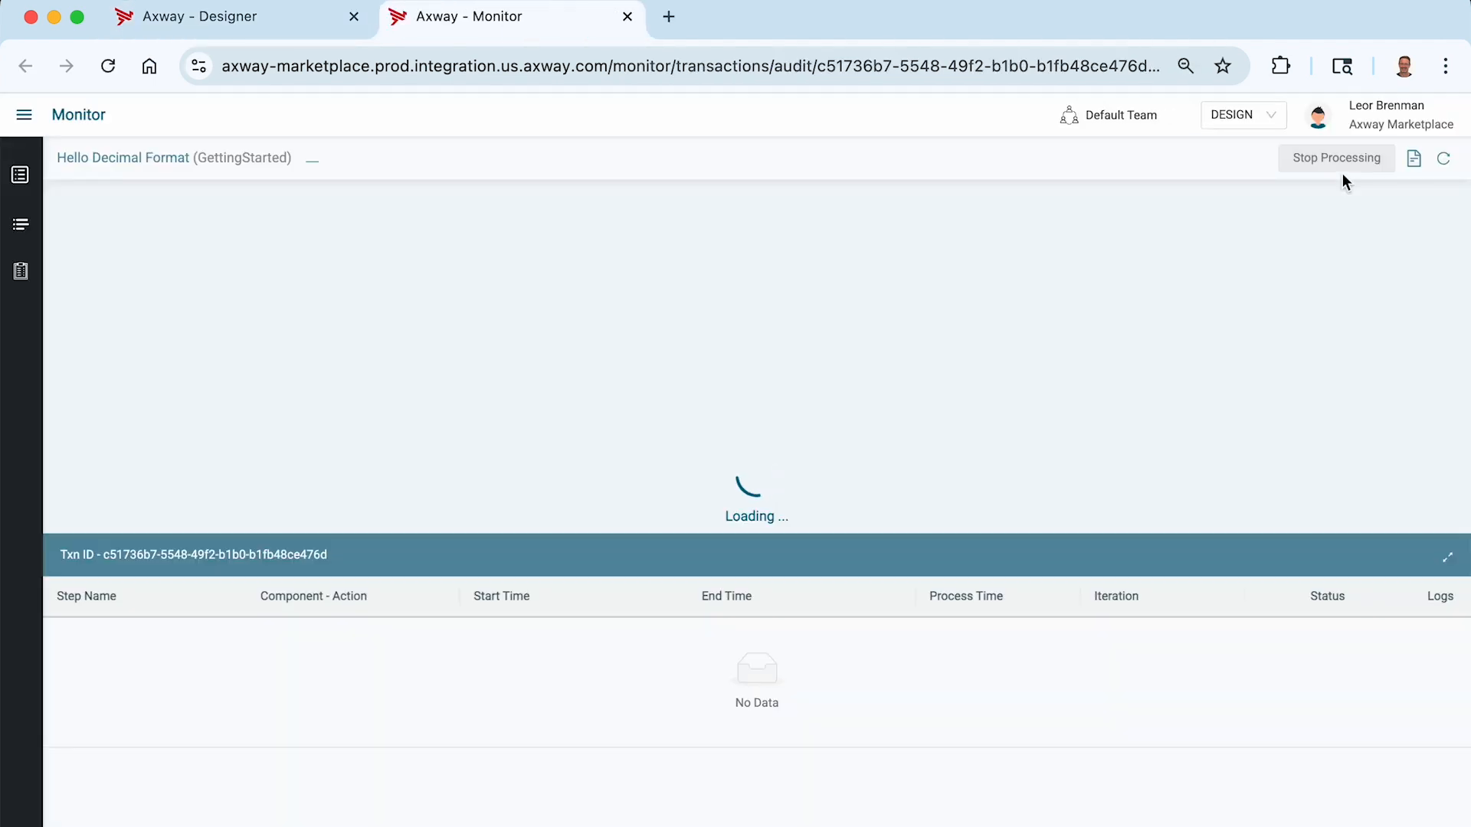
pyautogui.click(679, 747)
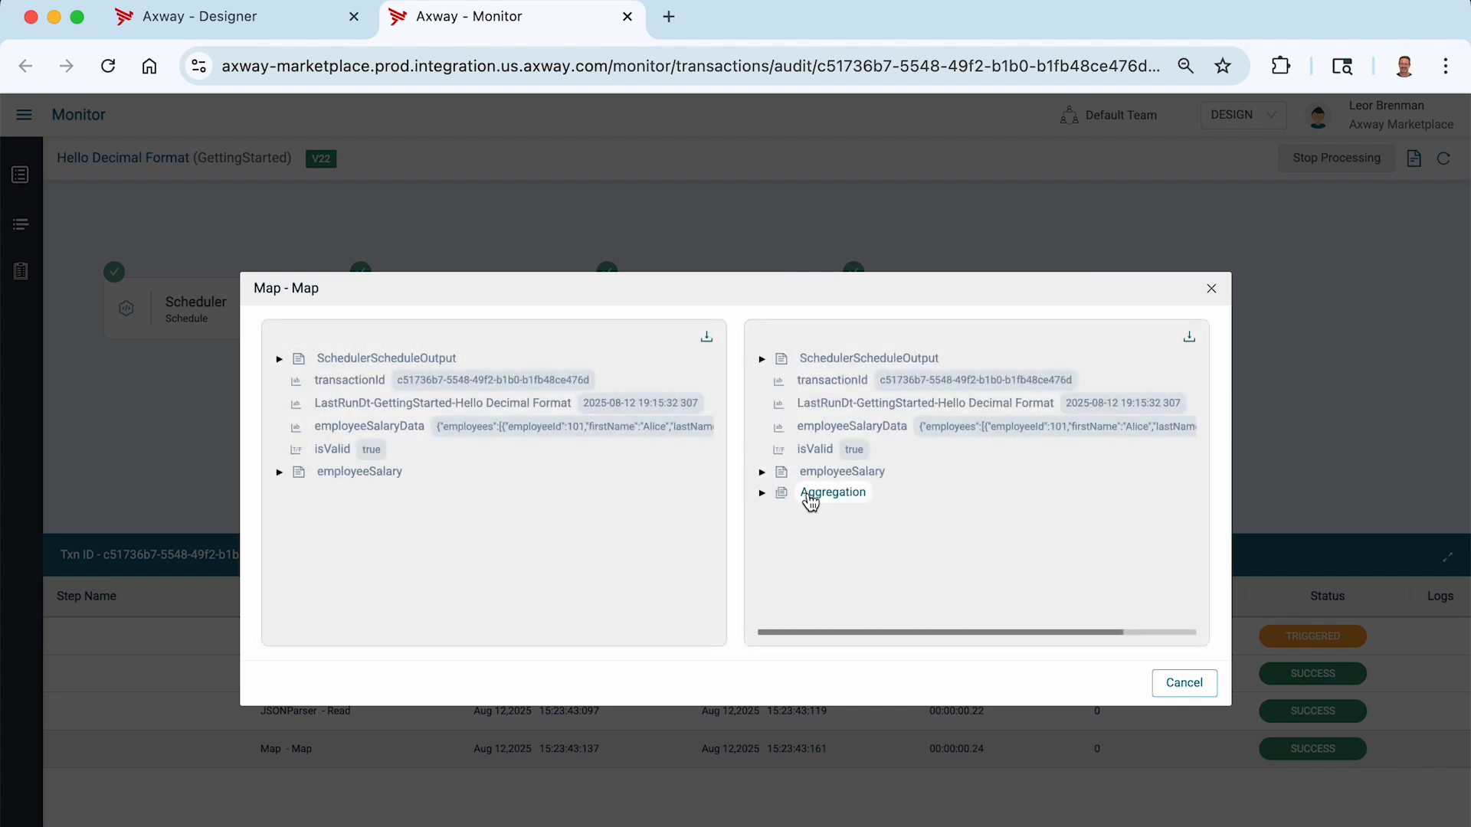
pyautogui.click(762, 494)
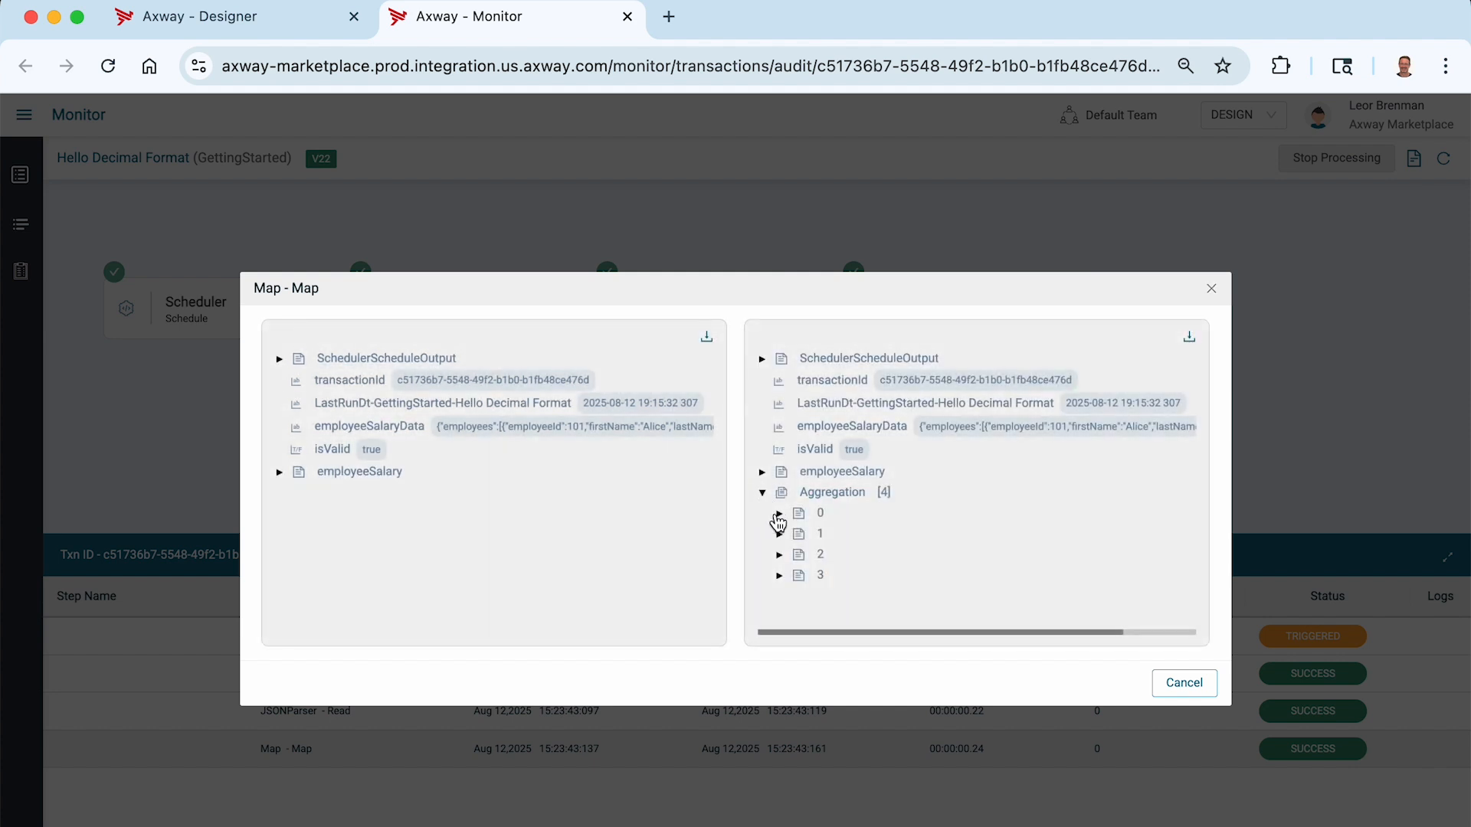
pyautogui.click(778, 515)
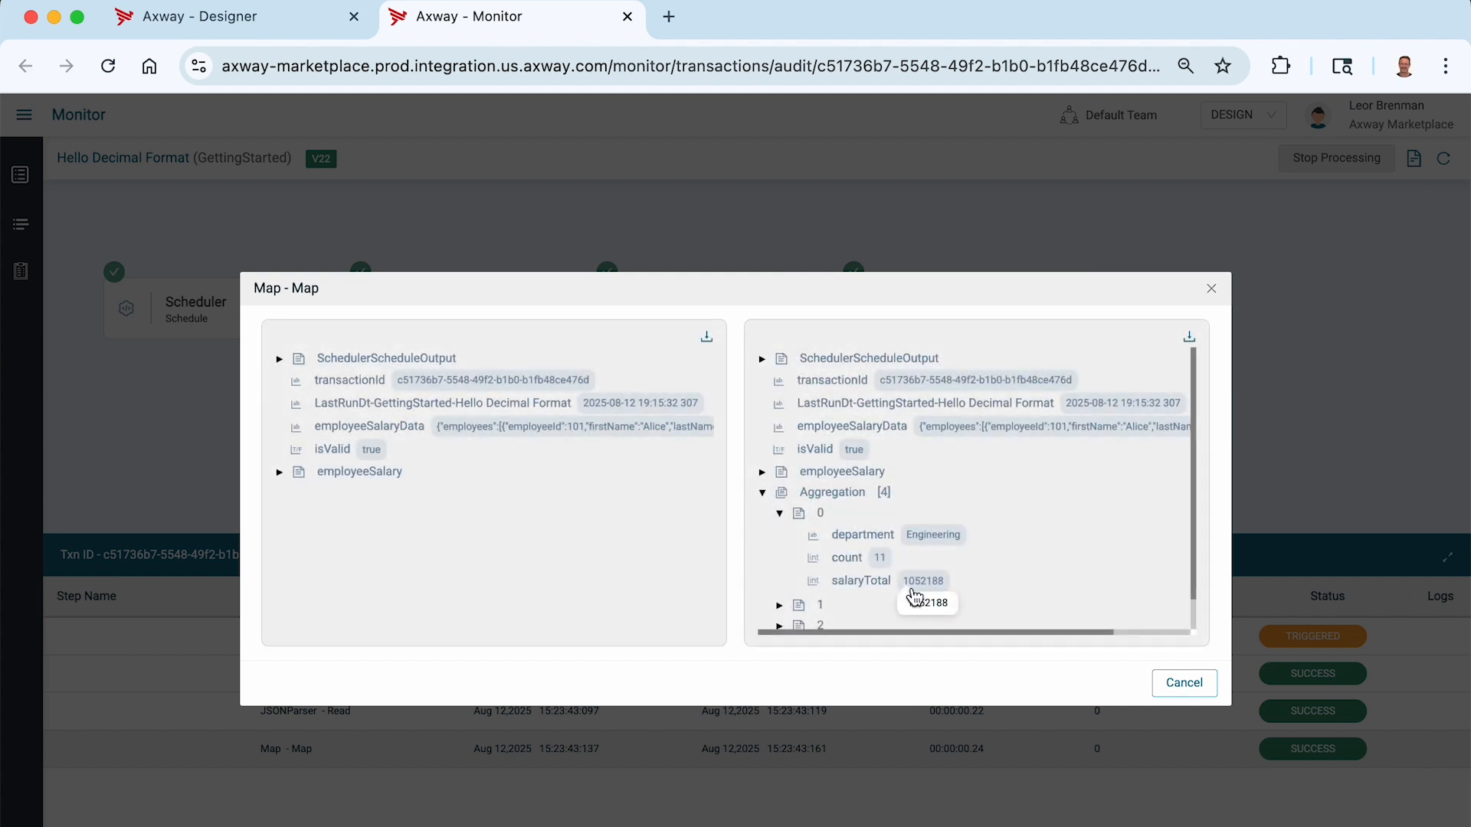
pyautogui.scroll(-1, 938, 540)
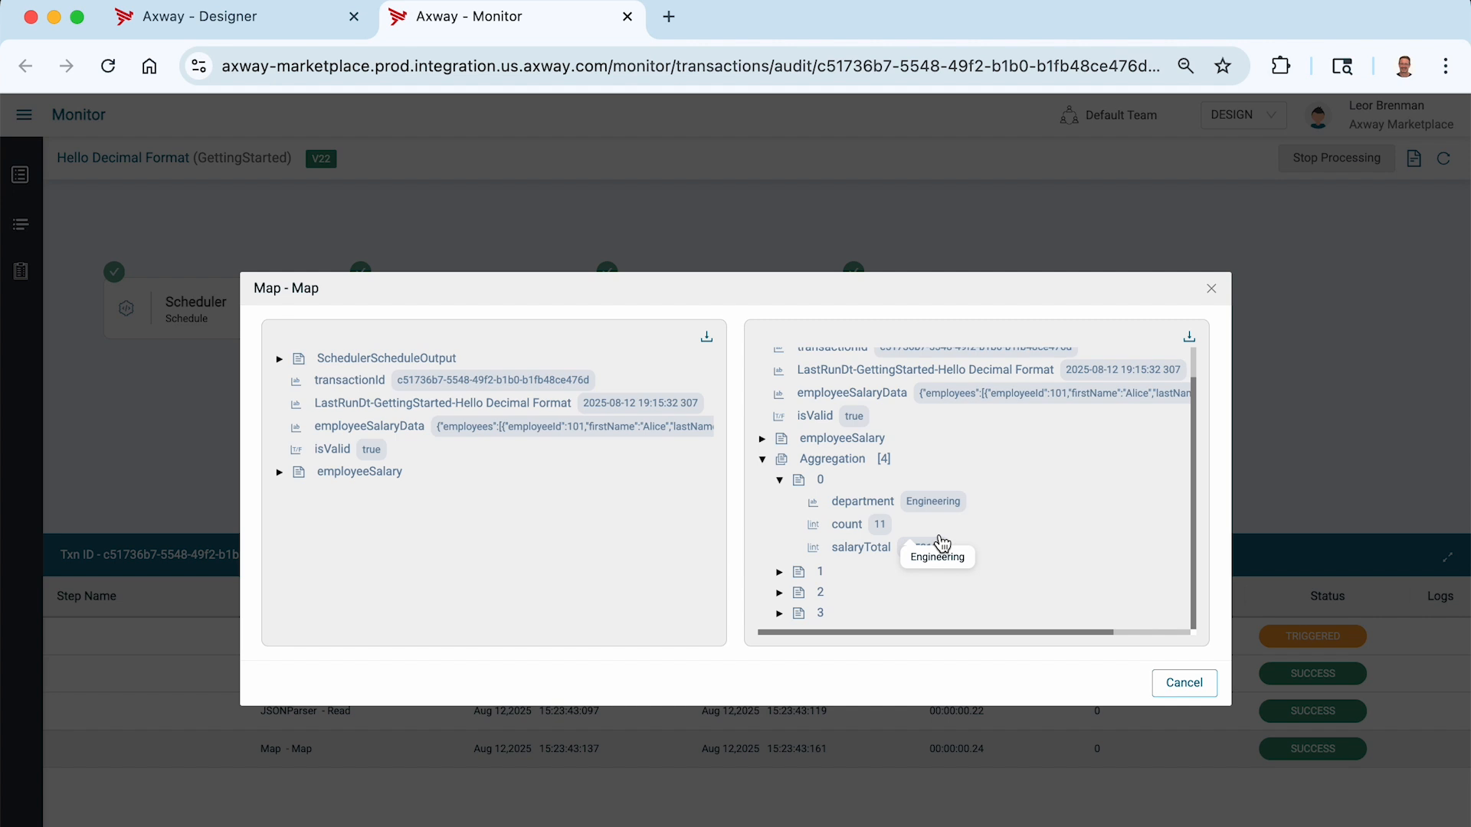
pyautogui.click(779, 613)
pyautogui.scroll(-2, 875, 571)
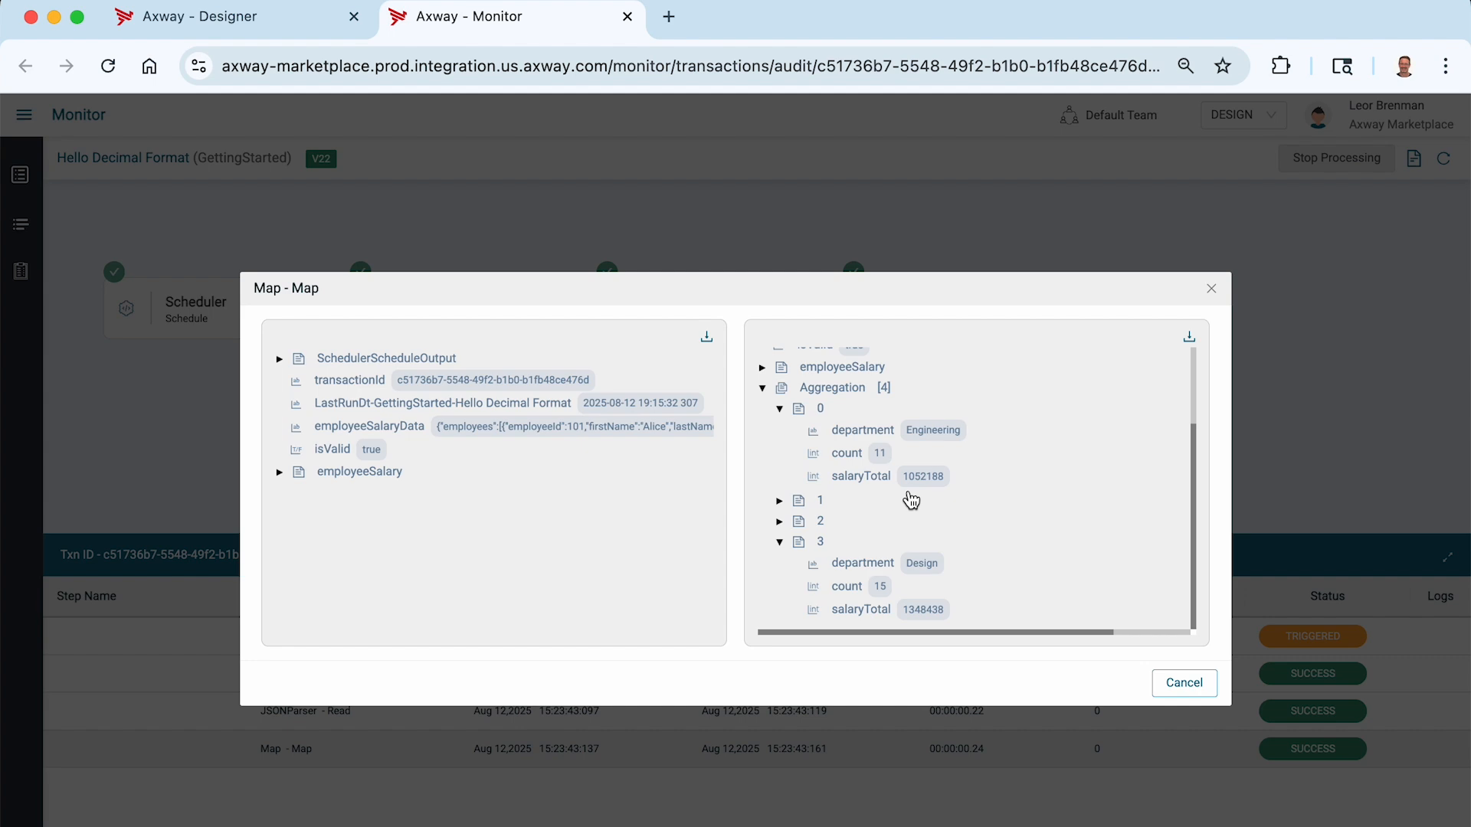
pyautogui.click(1211, 289)
pyautogui.click(627, 17)
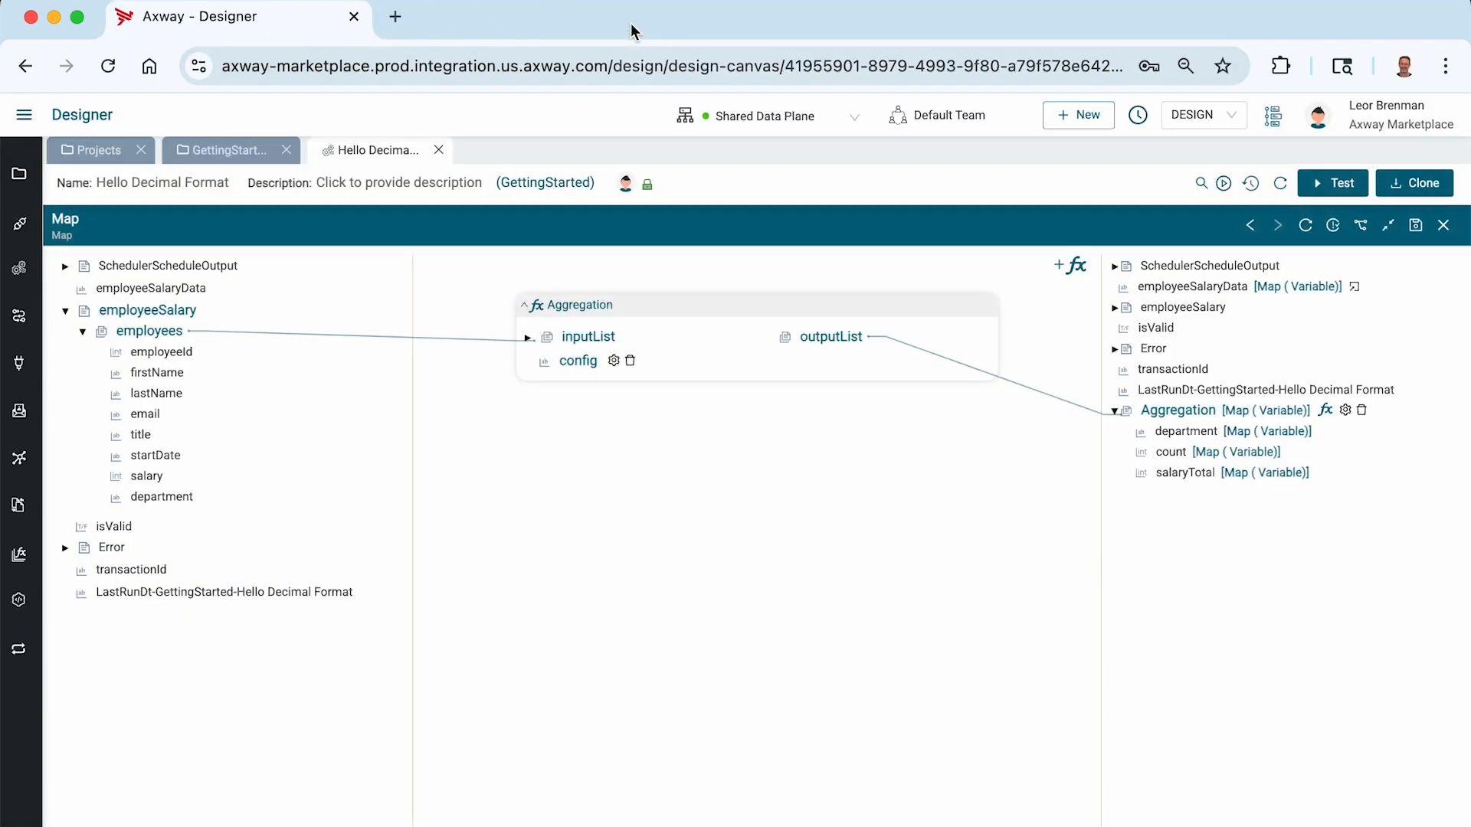
# Duplicate the Aggregation output node as AggregationDecimalFormatted and map the Aggregation function's outputList to it
pyautogui.rightClick(1167, 417)
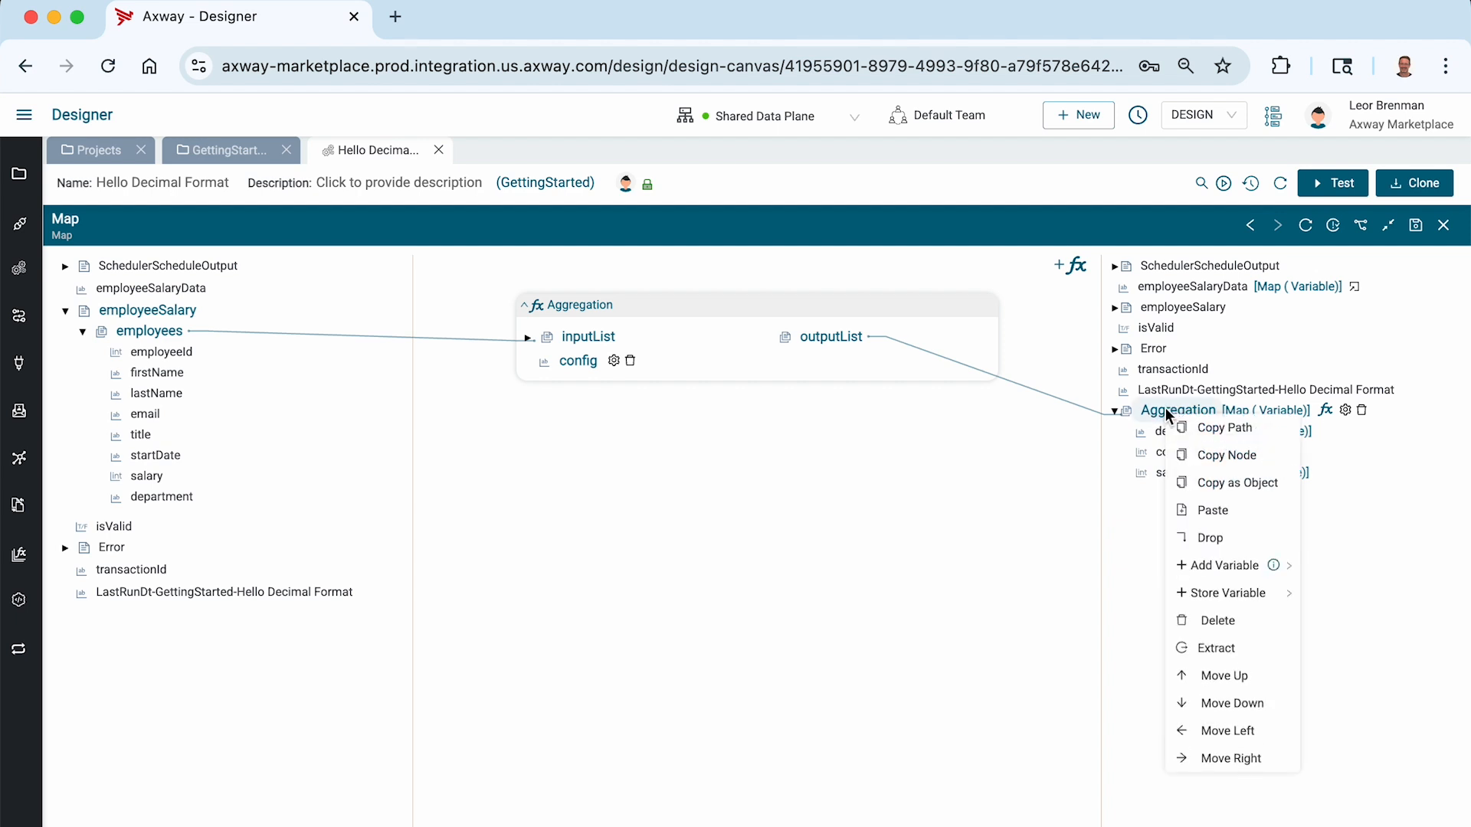
pyautogui.click(1200, 454)
pyautogui.rightClick(1187, 552)
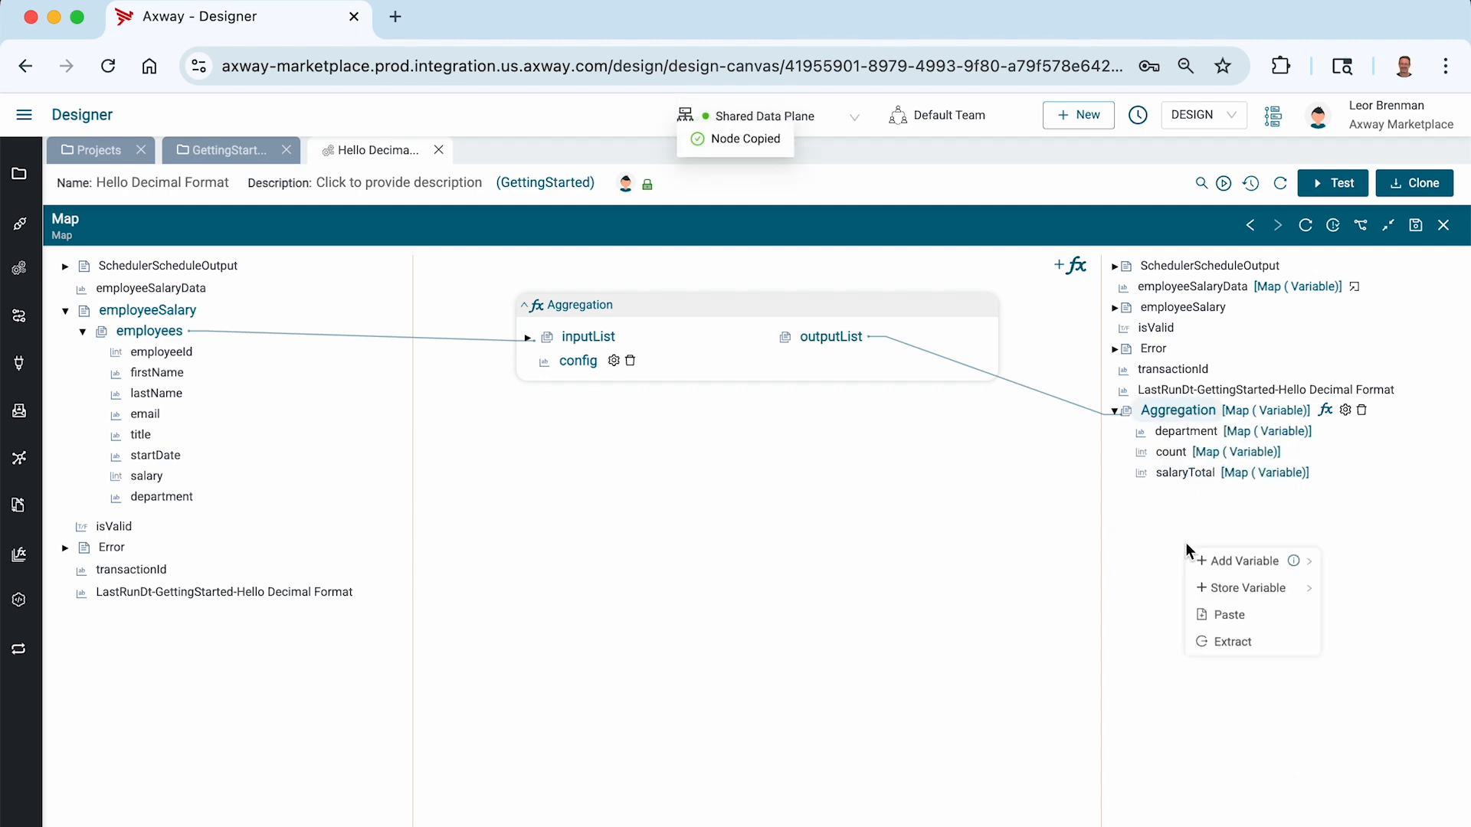
pyautogui.click(1224, 615)
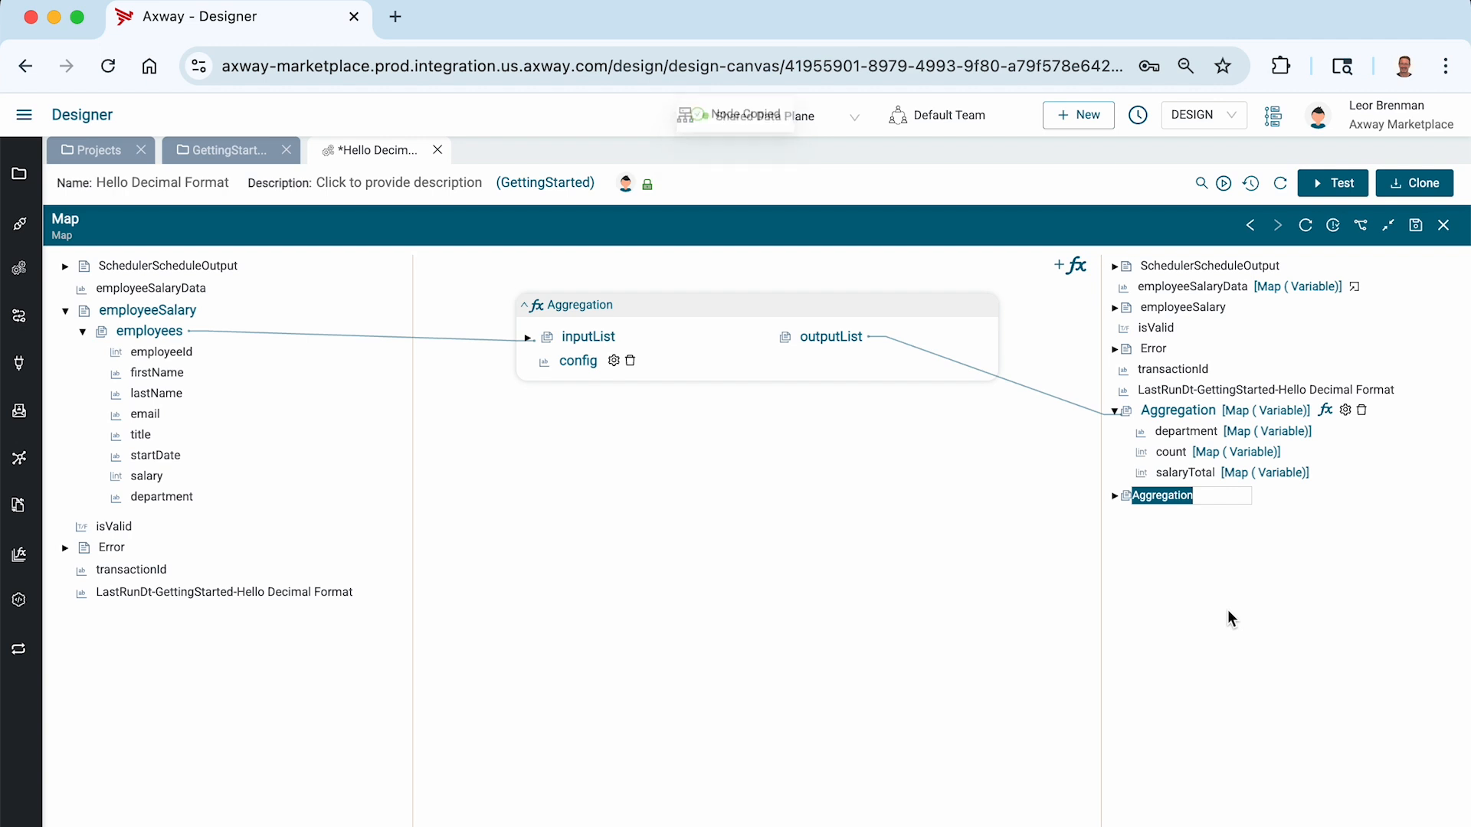
pyautogui.press('Right')
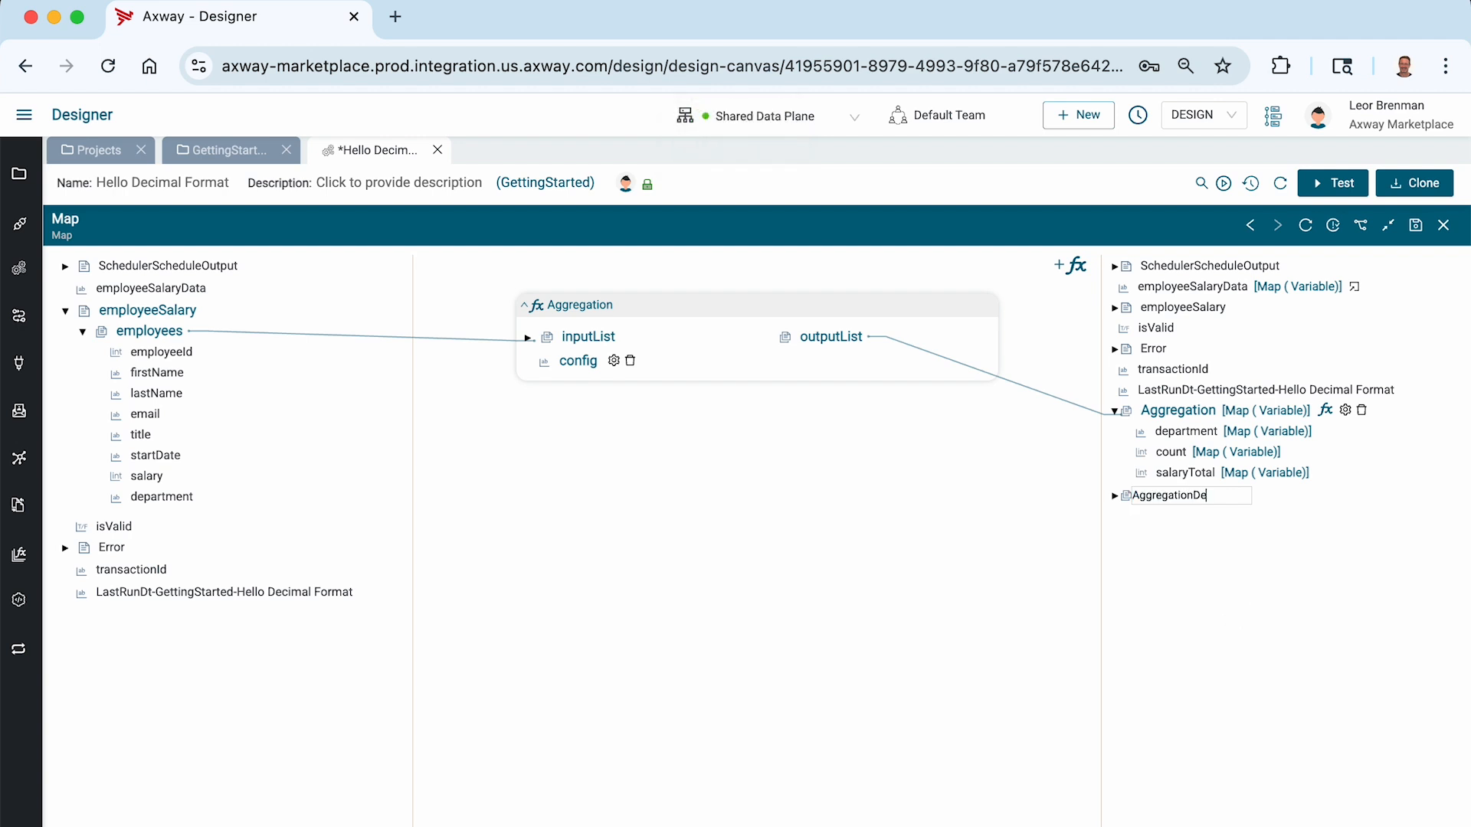
pyautogui.write('DecimalFormatted')
pyautogui.press('Return')
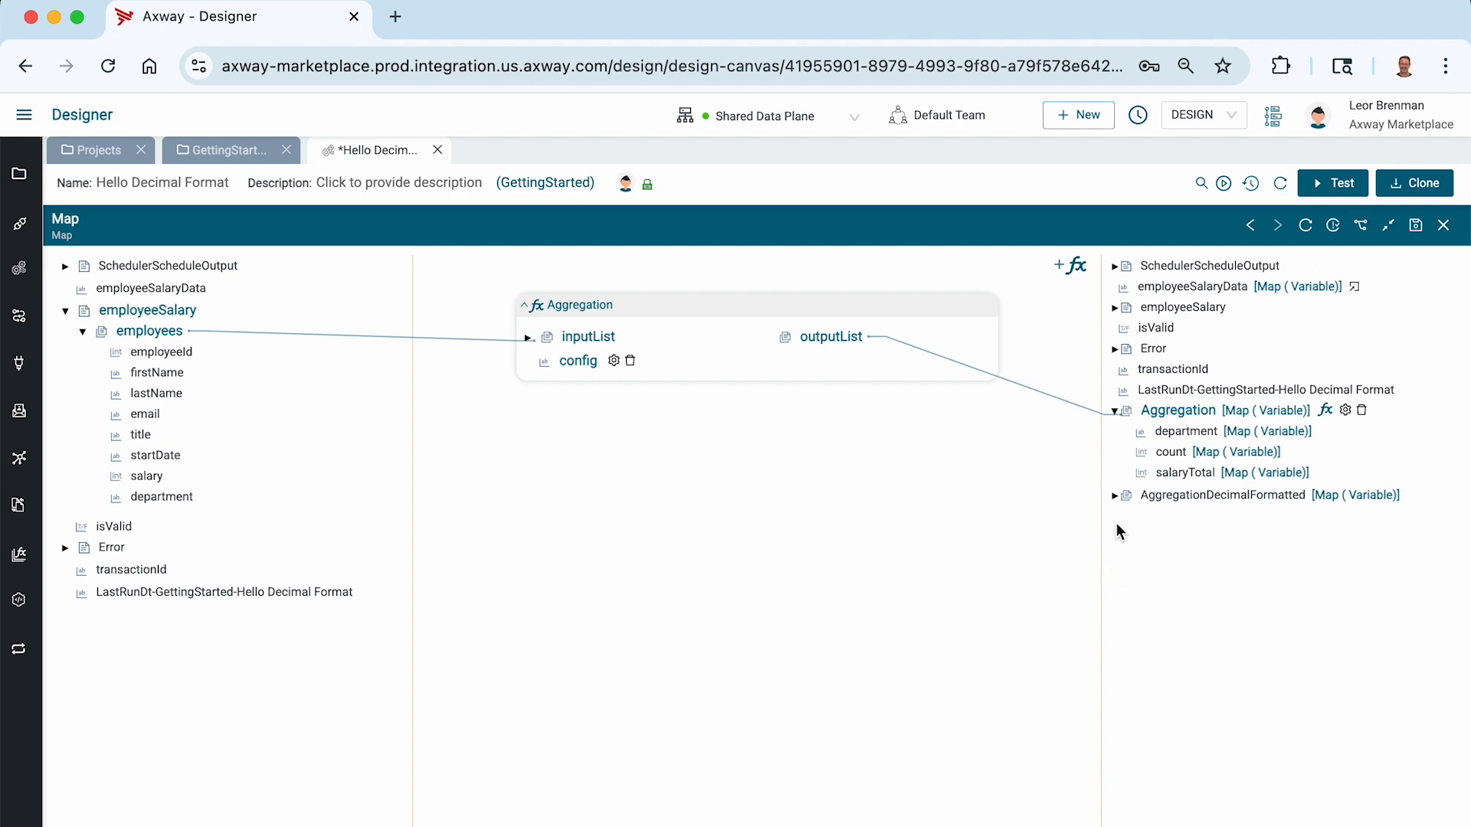
pyautogui.click(1115, 497)
pyautogui.moveTo(831, 338); pyautogui.dragTo(1170, 503)
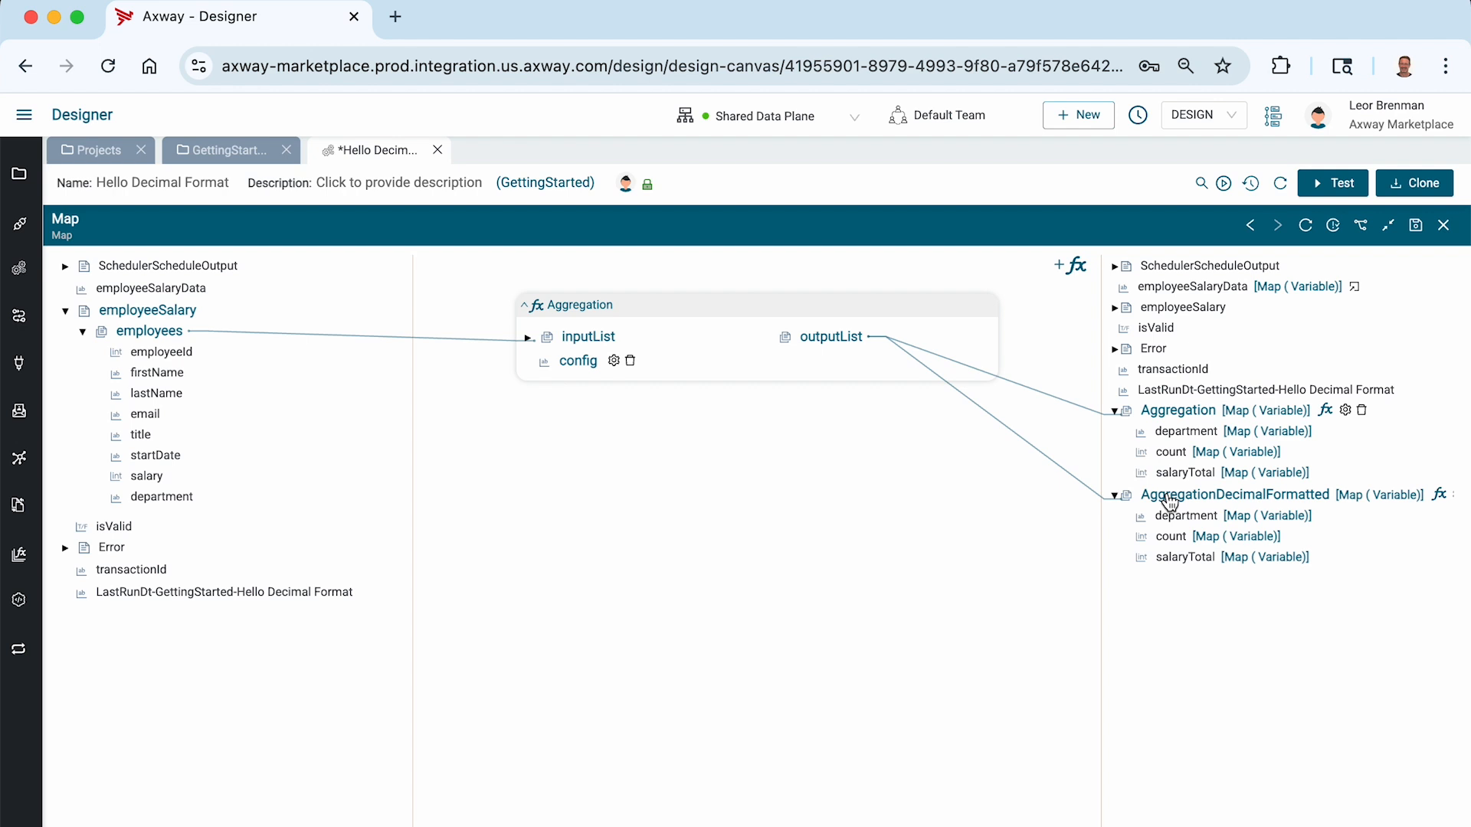
# Replace the salaryTotal field in AggregationDecimalFormatted with a String variable of the same name, reusing its copied path, and save the map
pyautogui.rightClick(1182, 567)
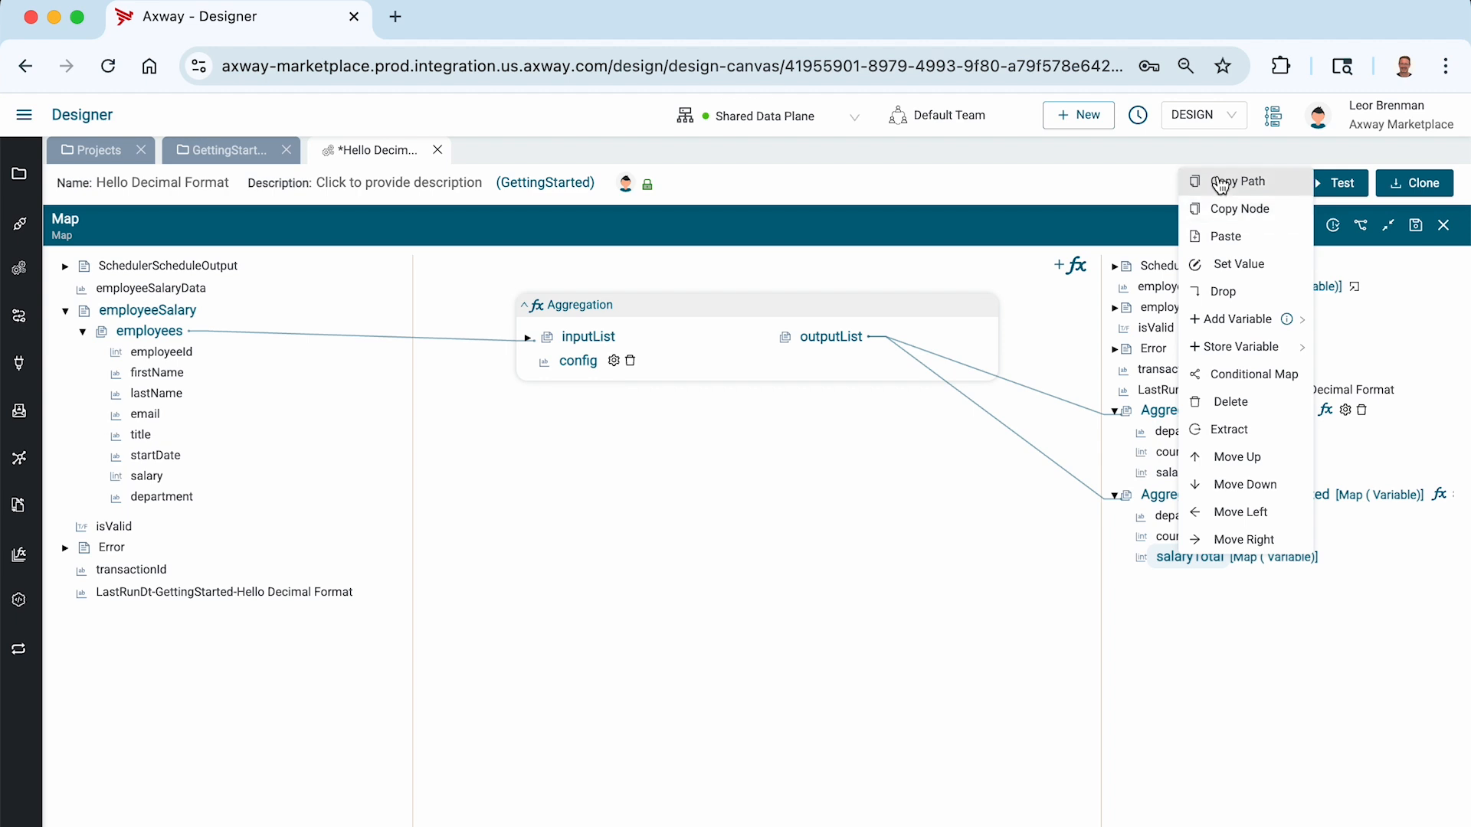
pyautogui.click(1221, 184)
pyautogui.rightClick(1186, 564)
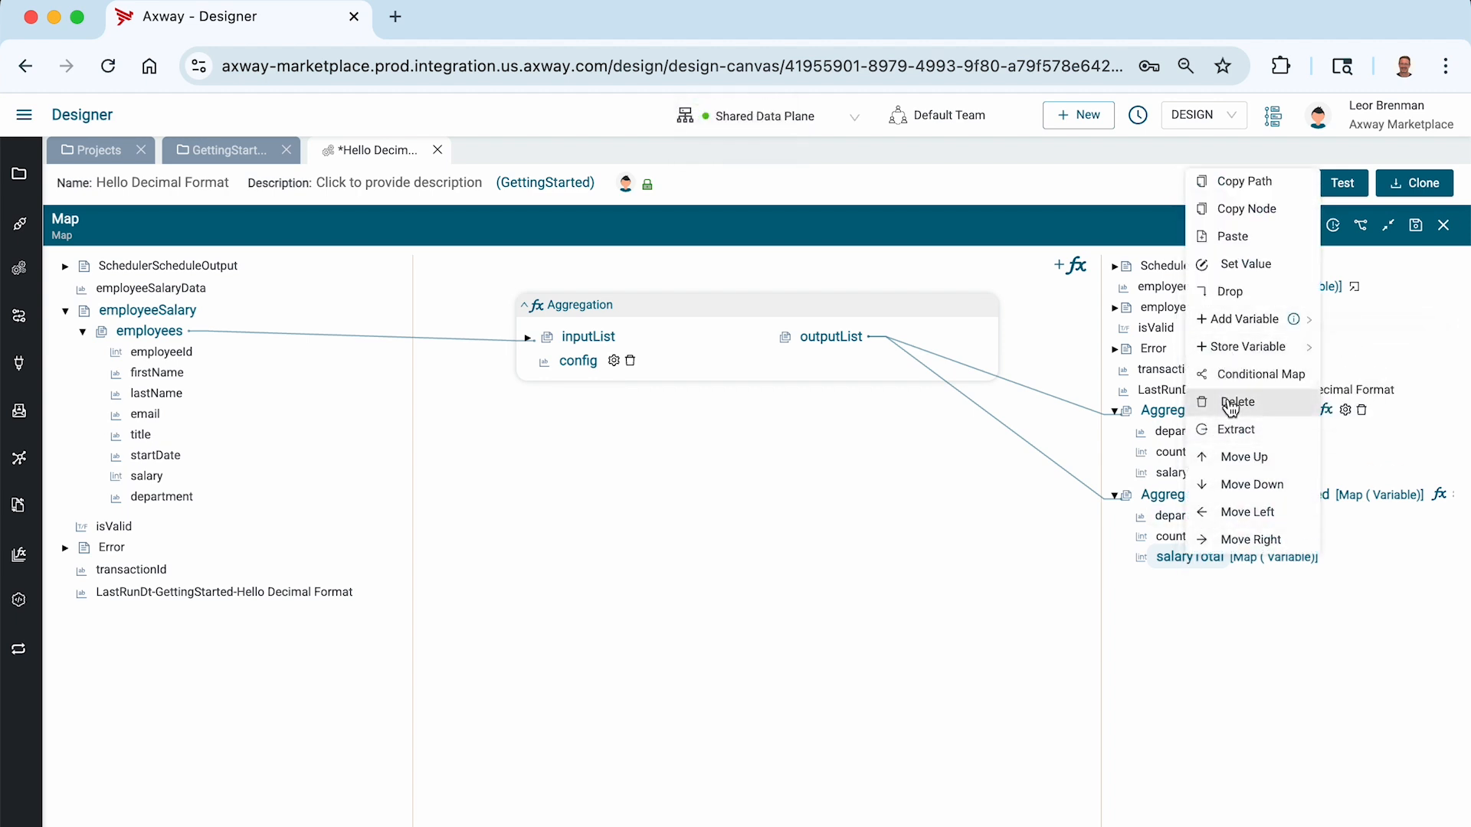
pyautogui.click(1230, 403)
pyautogui.rightClick(1181, 545)
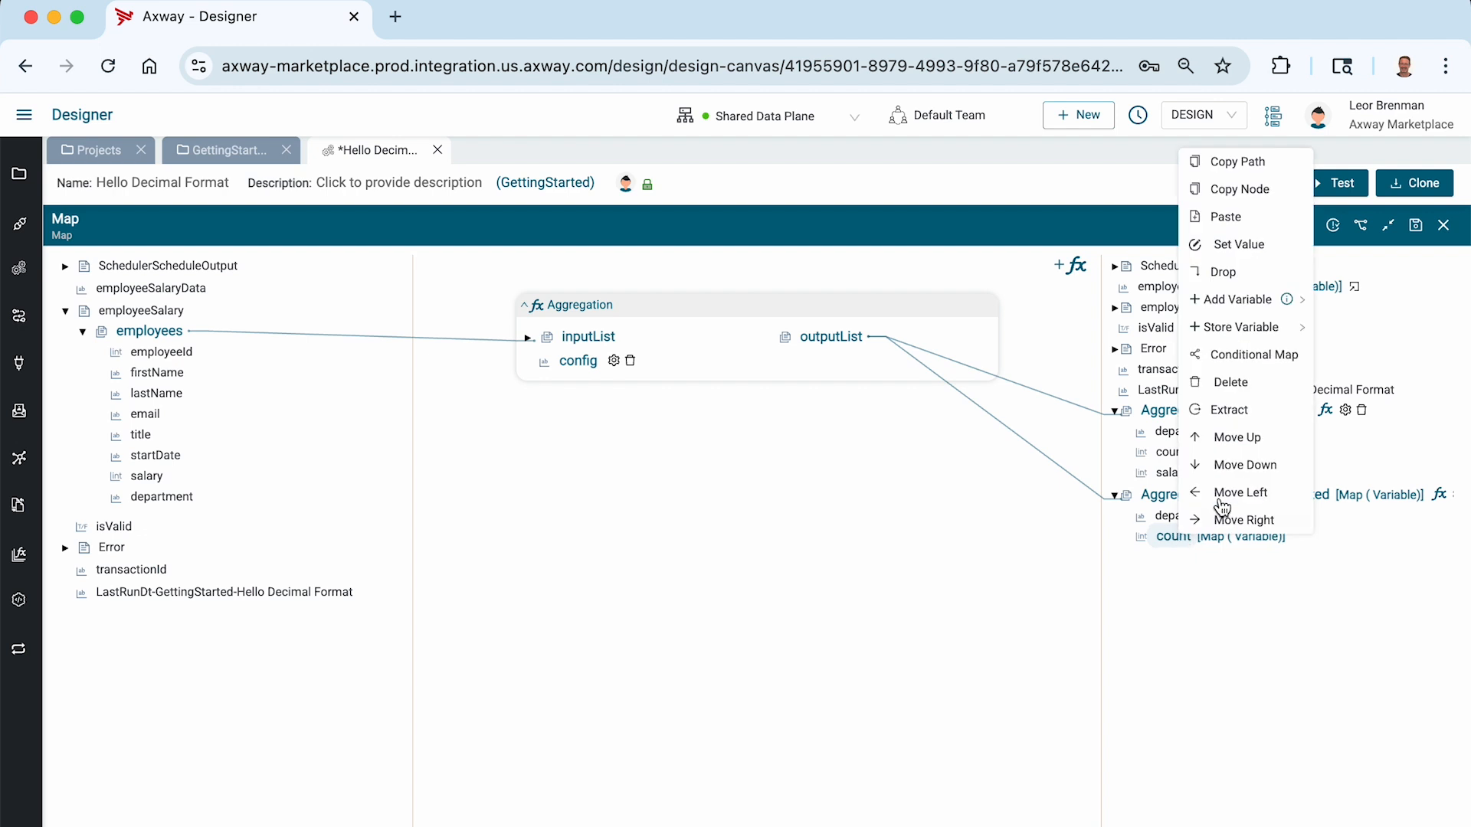
pyautogui.moveTo(1238, 300)
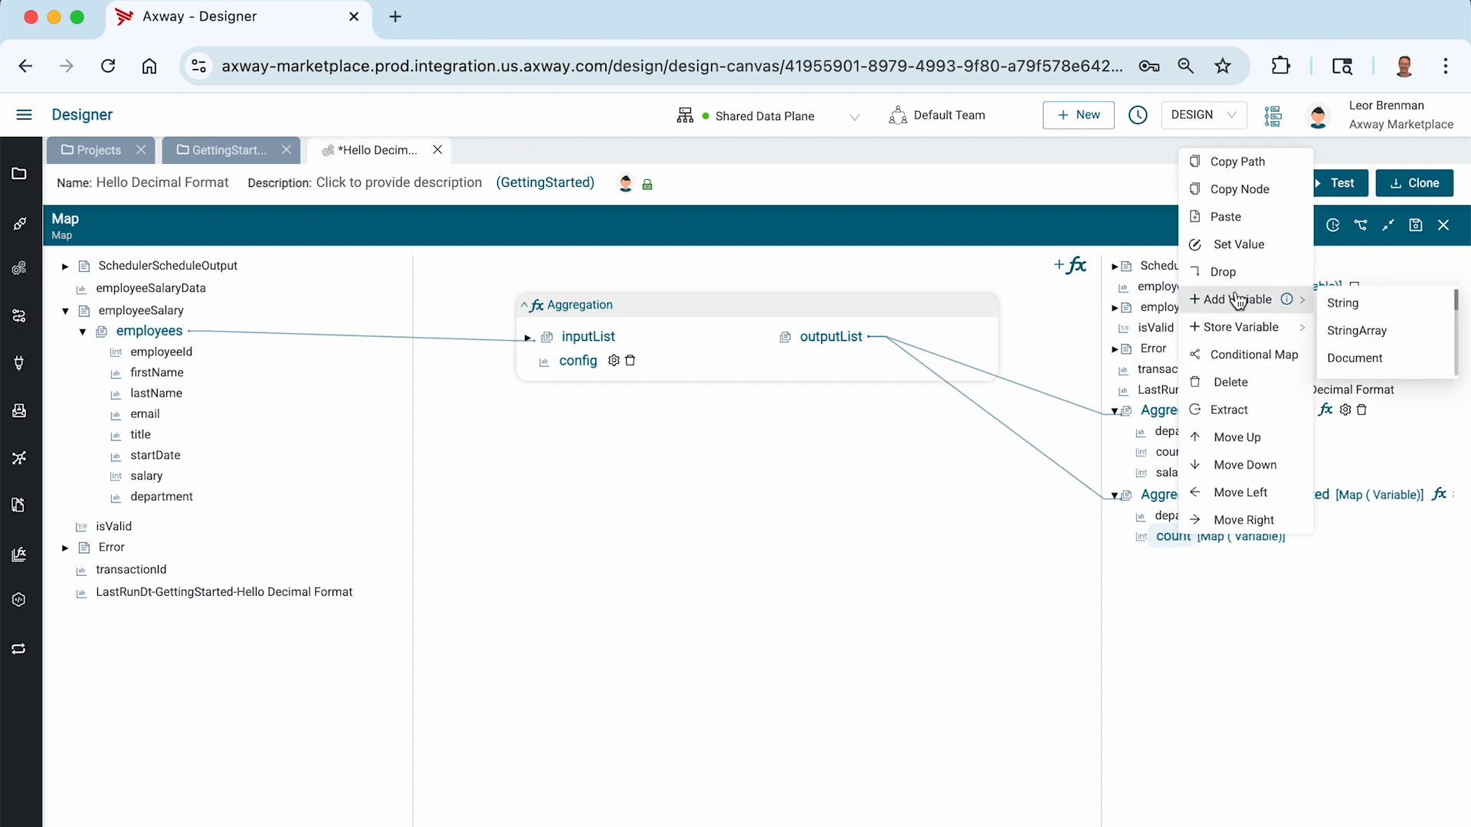
pyautogui.click(1343, 303)
pyautogui.press('super+v')
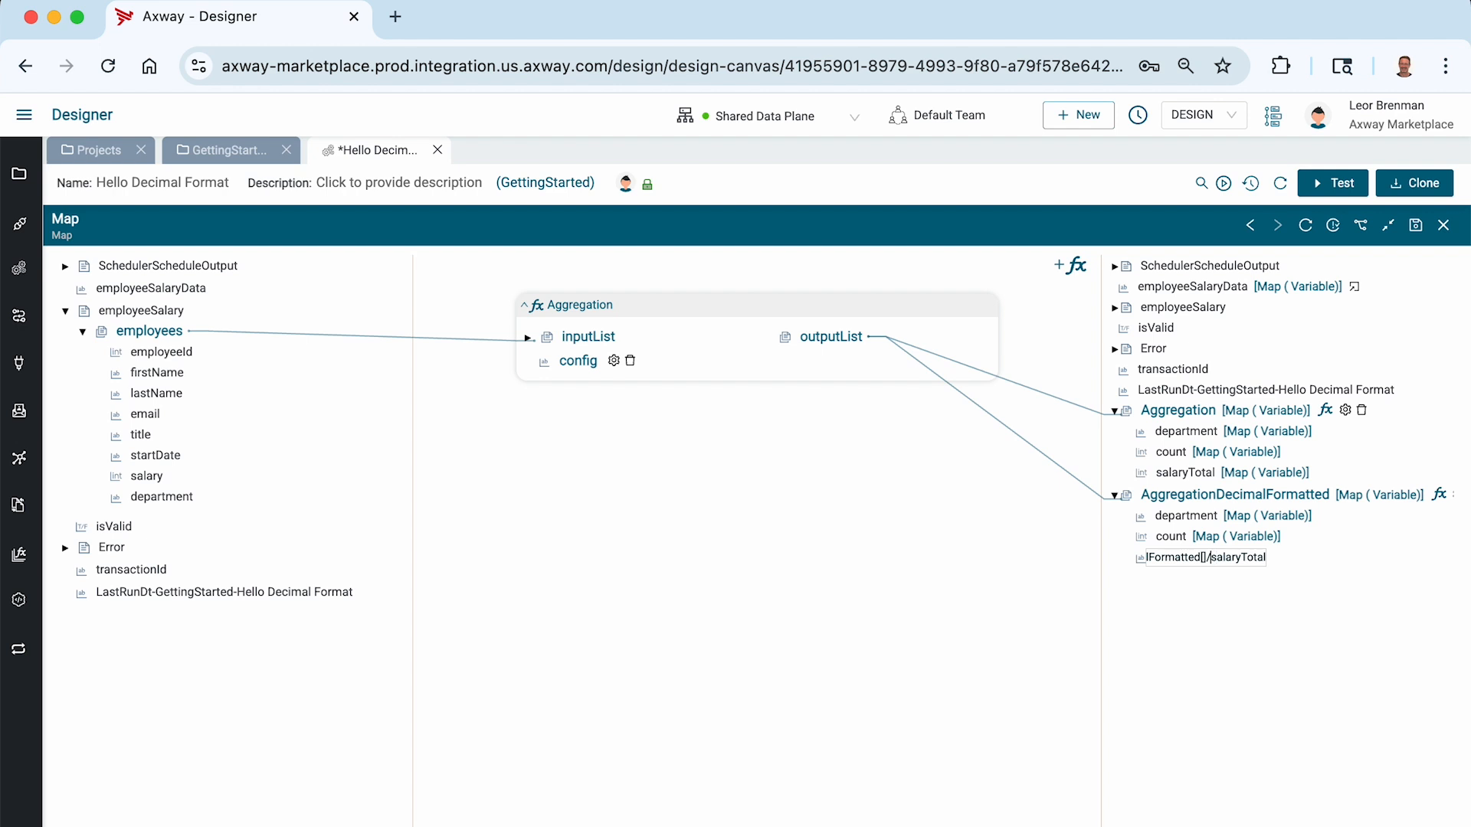
pyautogui.press('Return')
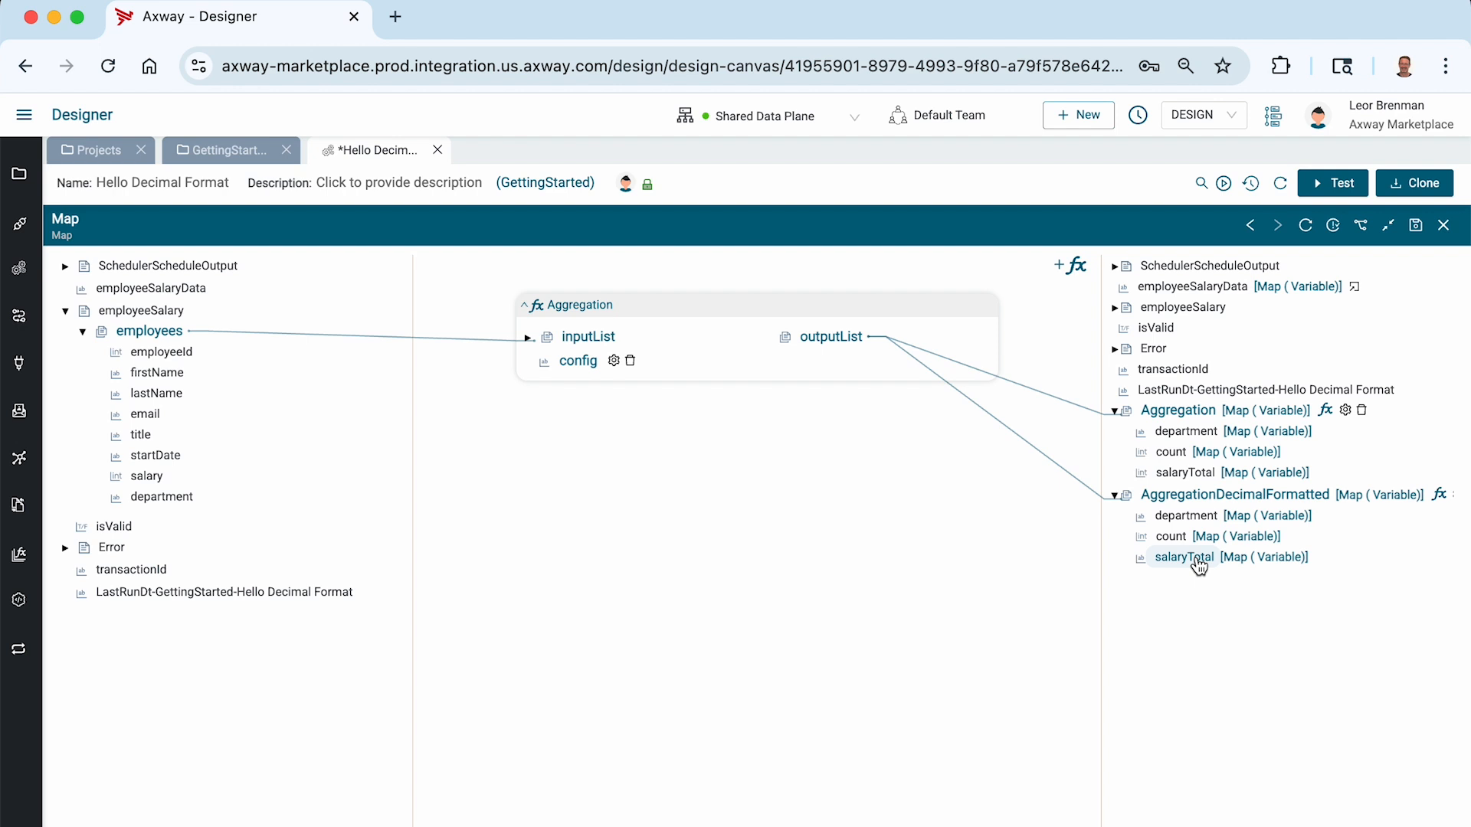
pyautogui.click(1417, 225)
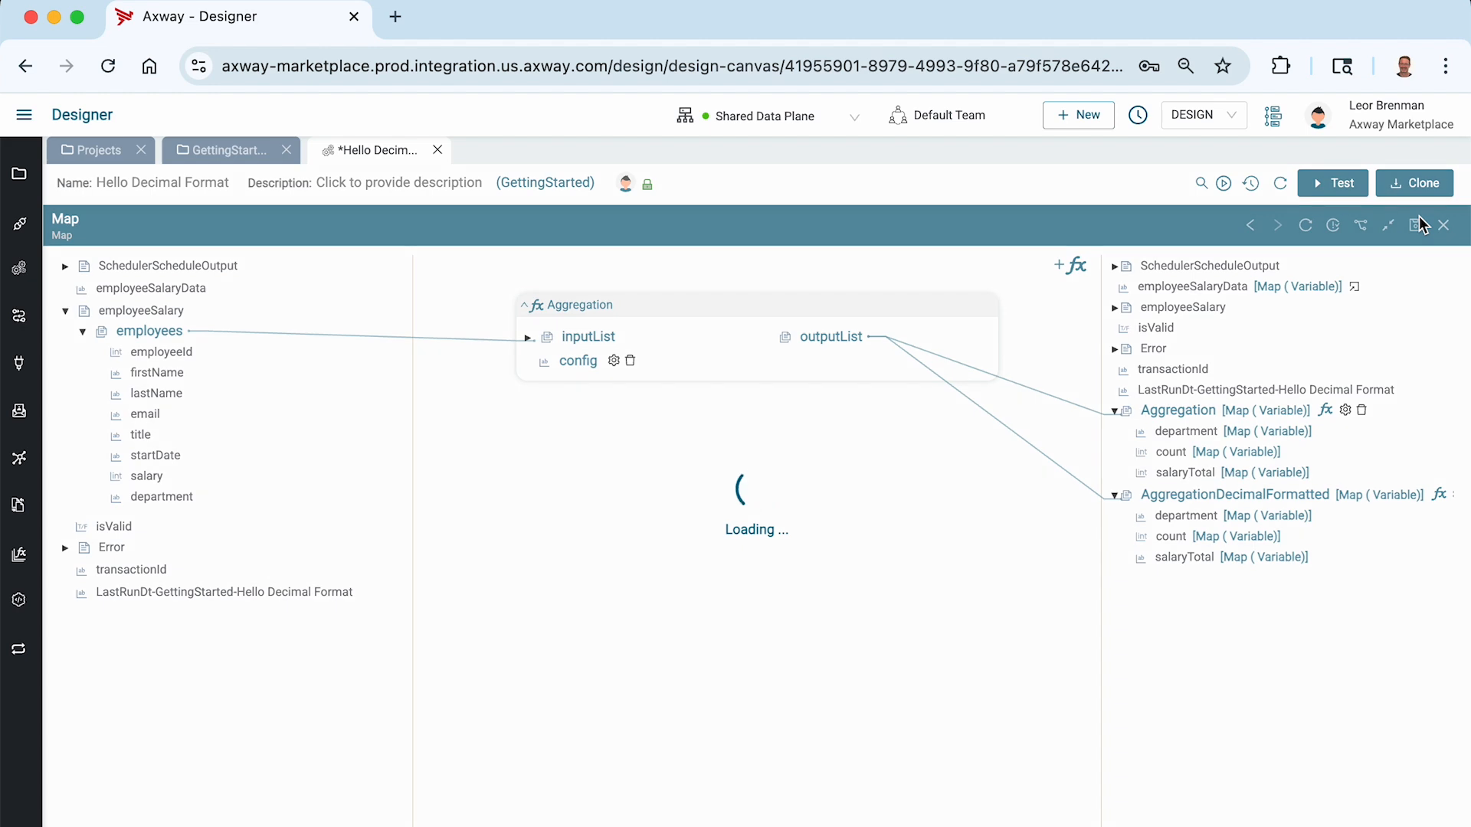
# Test the integration again and inspect the first AggregationDecimalFormatted entry in the final Map step's output
pyautogui.click(1335, 183)
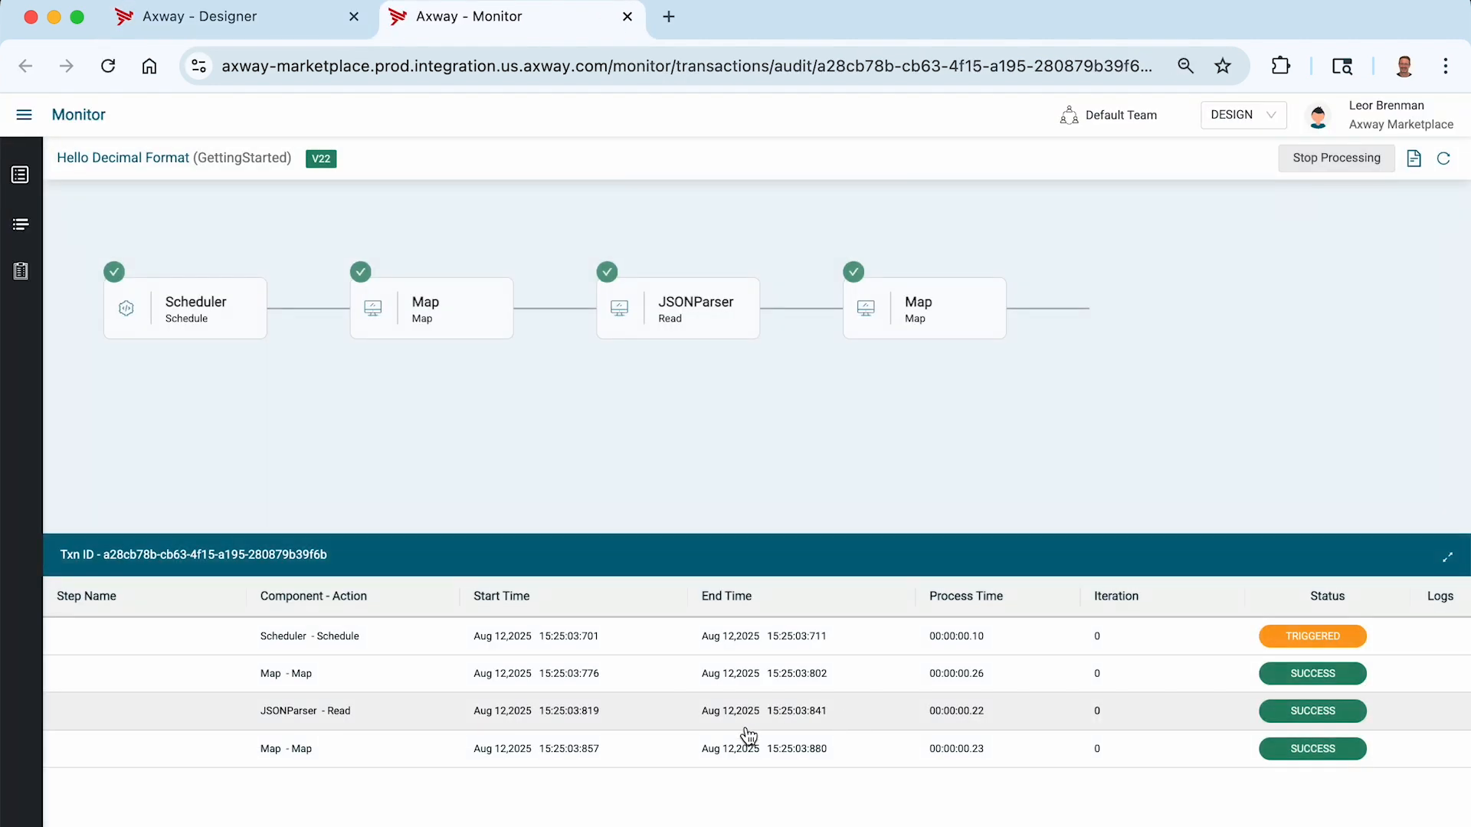
pyautogui.click(657, 754)
pyautogui.click(762, 519)
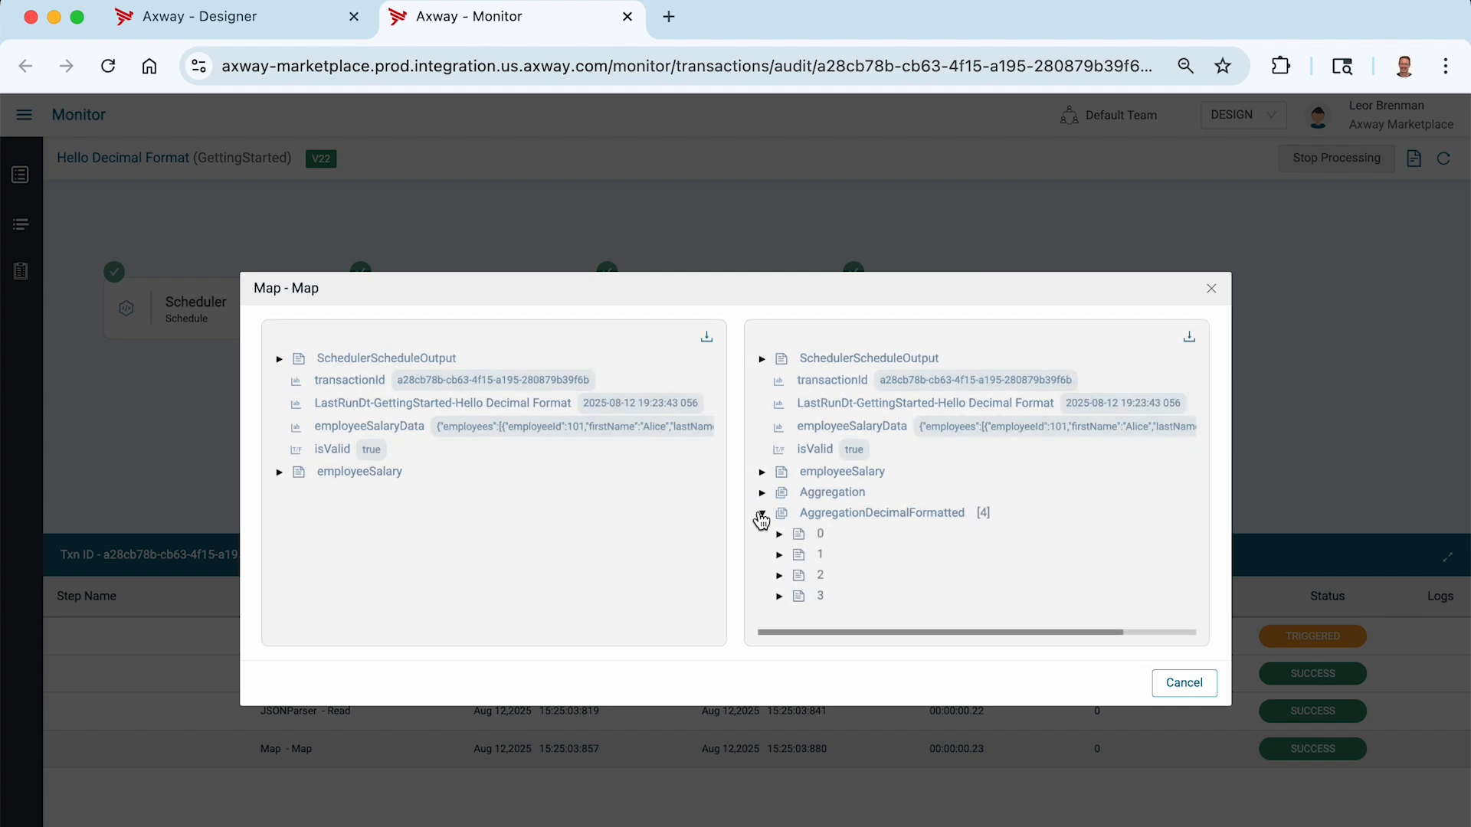
pyautogui.click(780, 536)
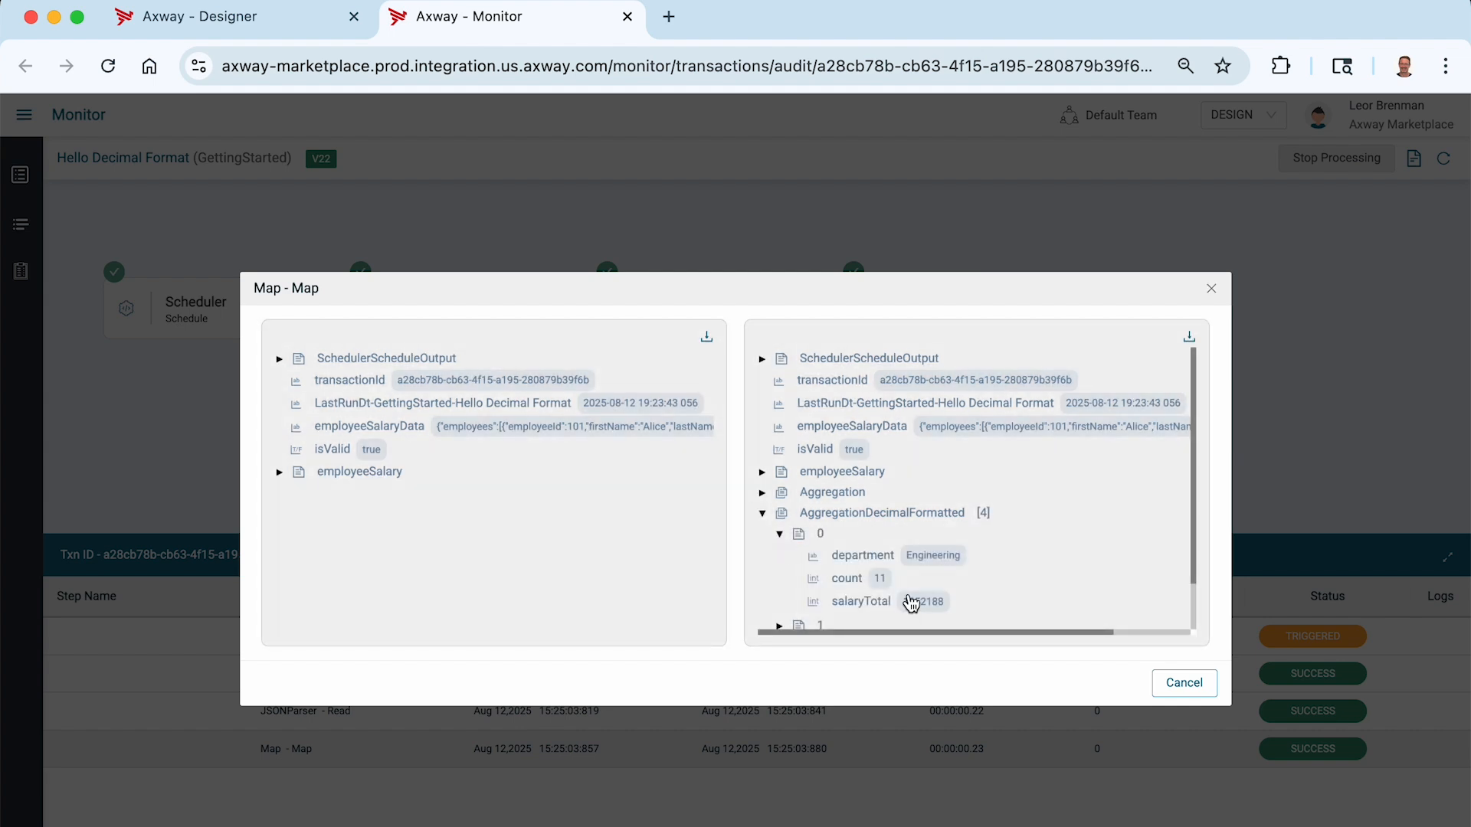
# Close the test results and the open map, and add a new Map component at the end of the integration
pyautogui.click(1180, 681)
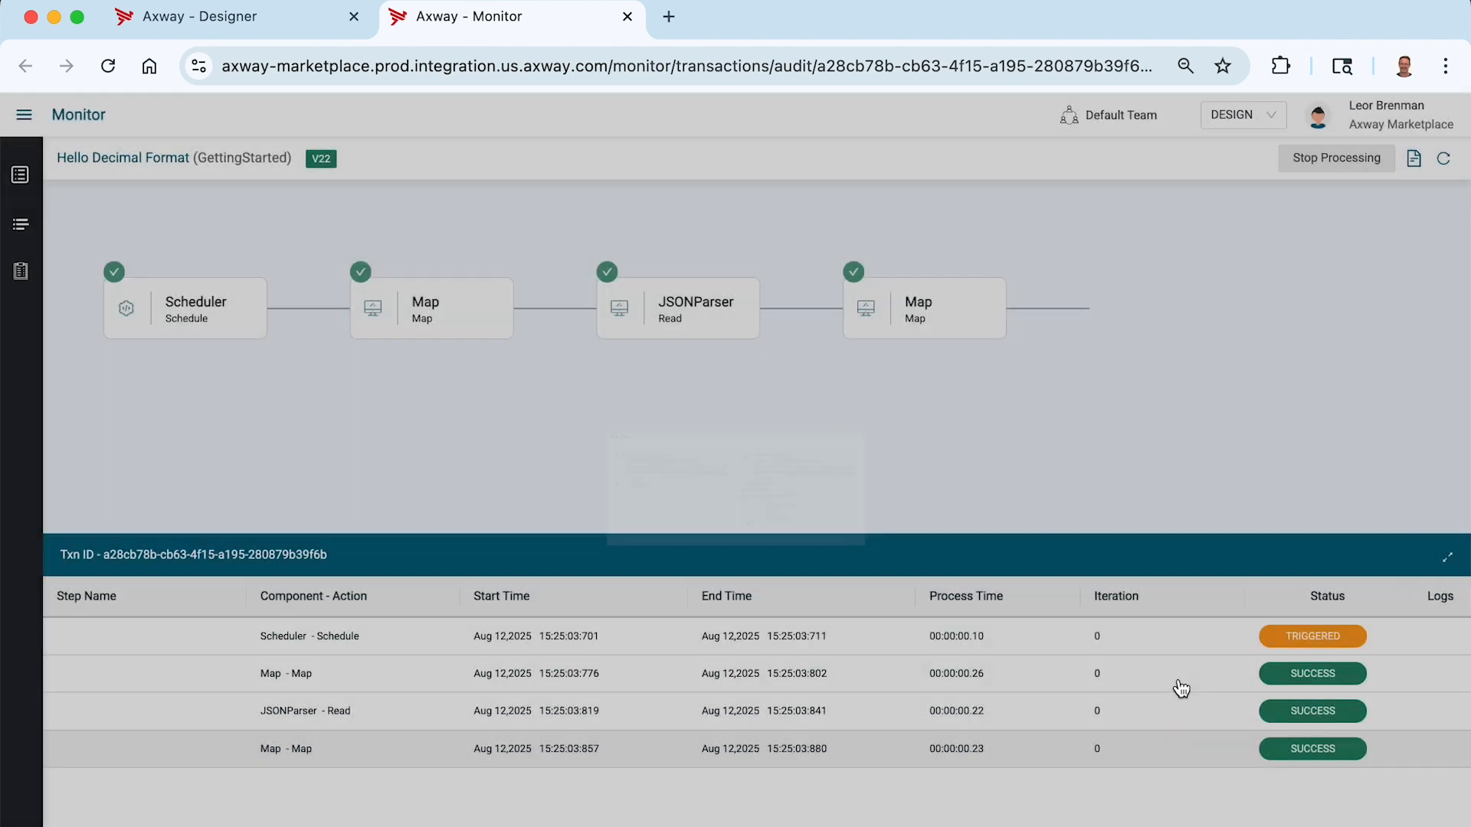
pyautogui.click(628, 17)
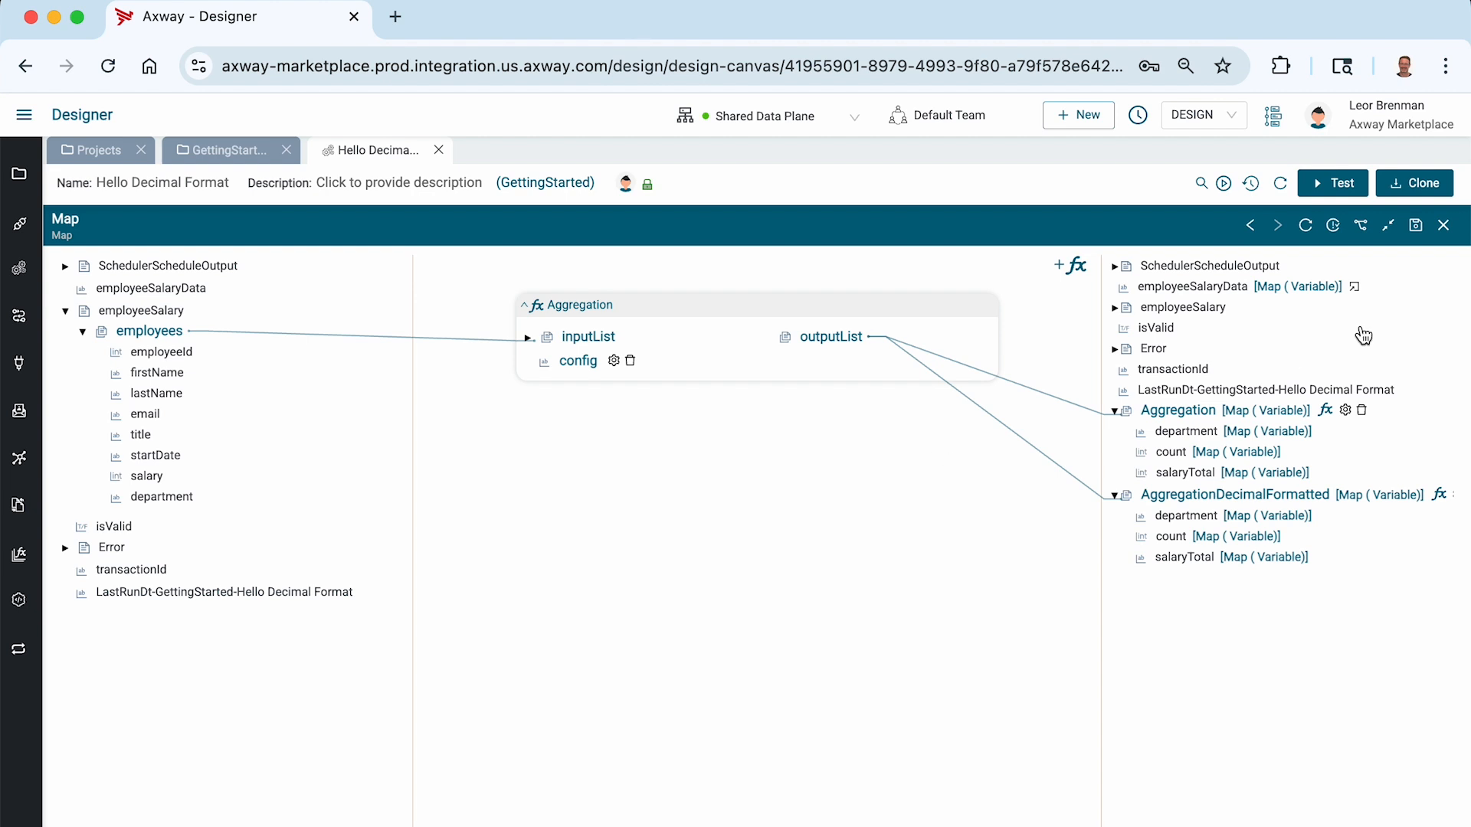
pyautogui.click(1443, 225)
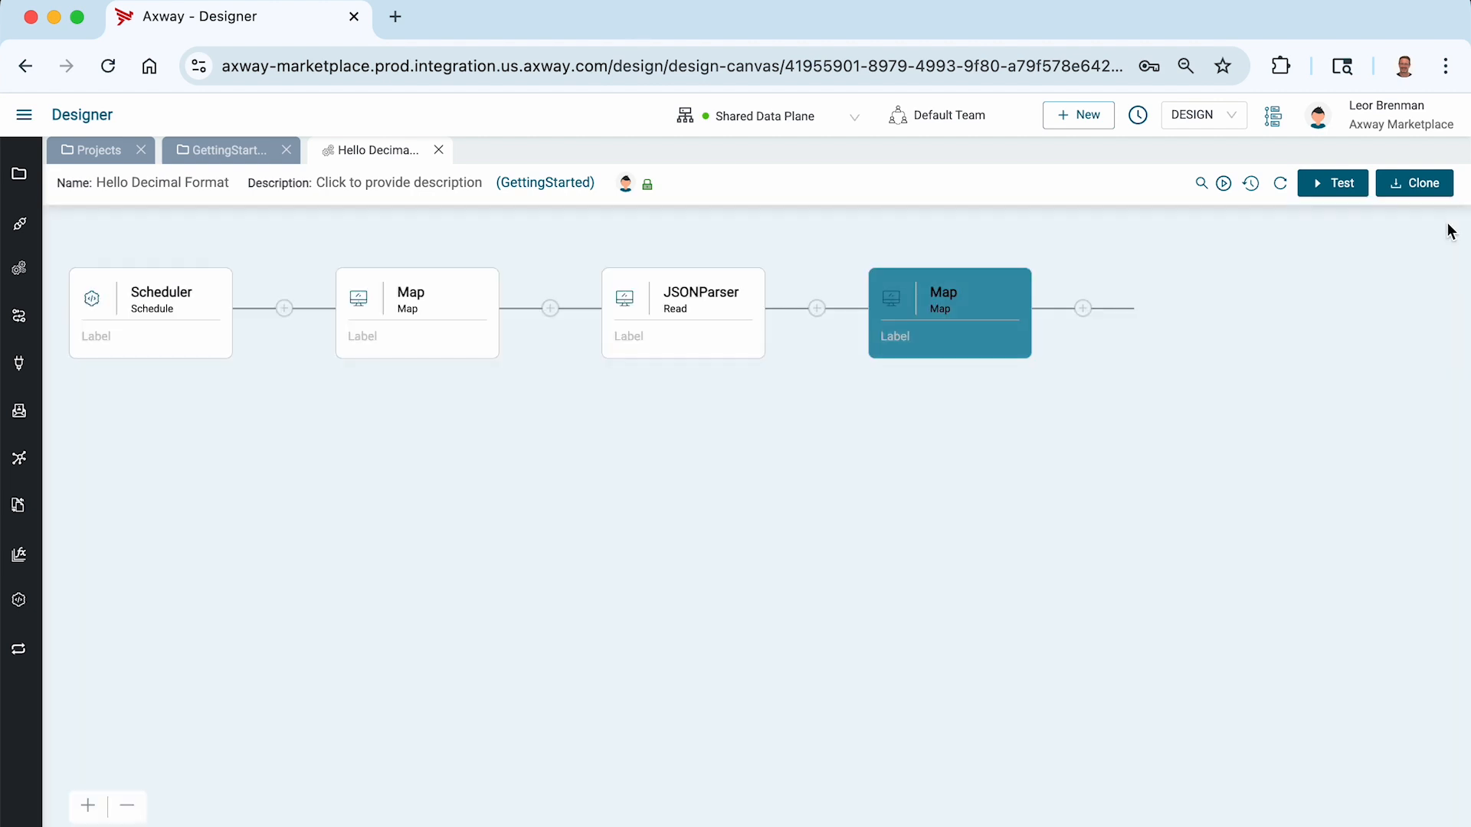
pyautogui.click(1083, 309)
pyautogui.click(1226, 247)
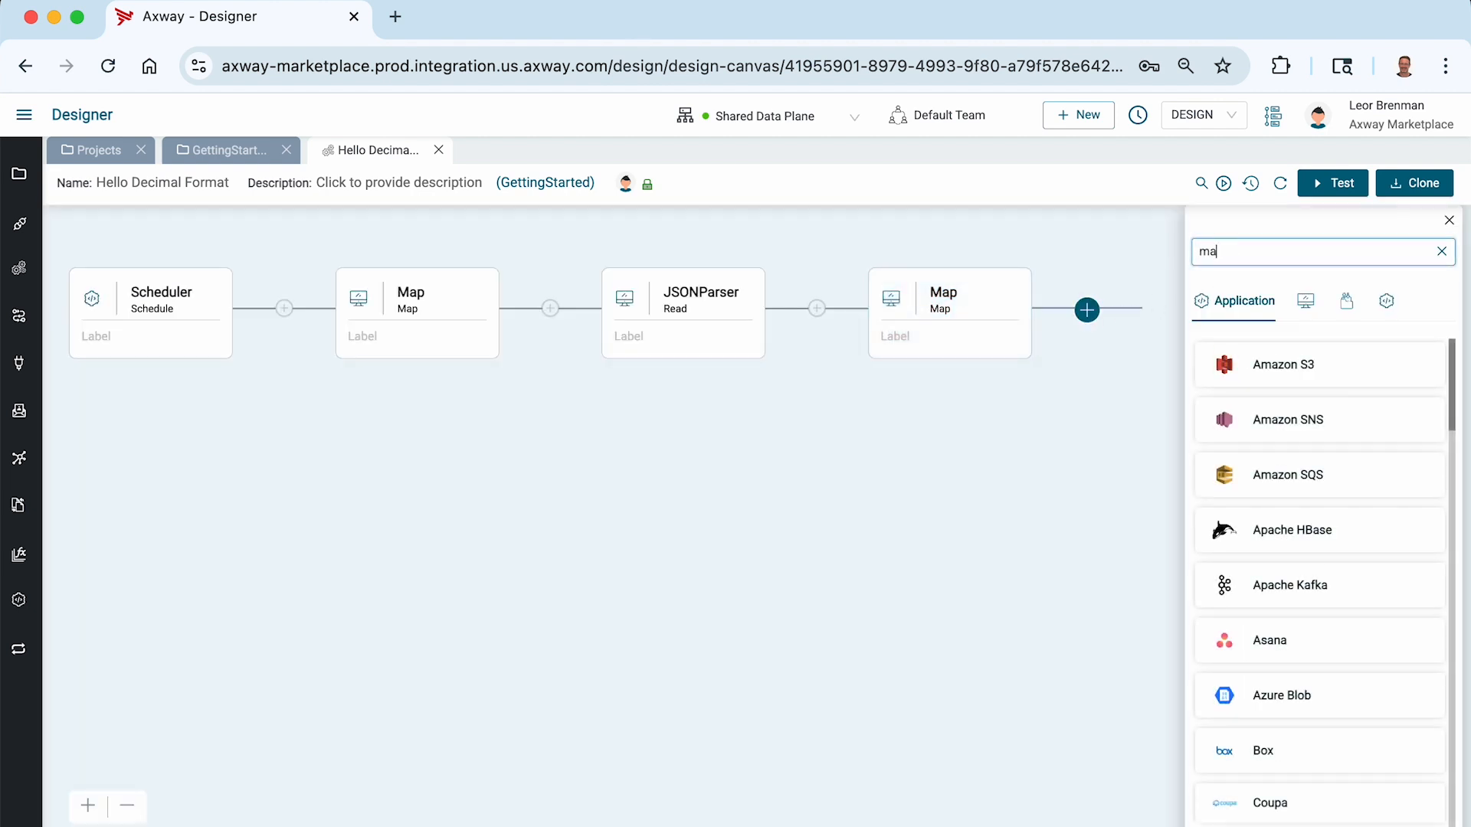
pyautogui.write('map')
pyautogui.click(1243, 431)
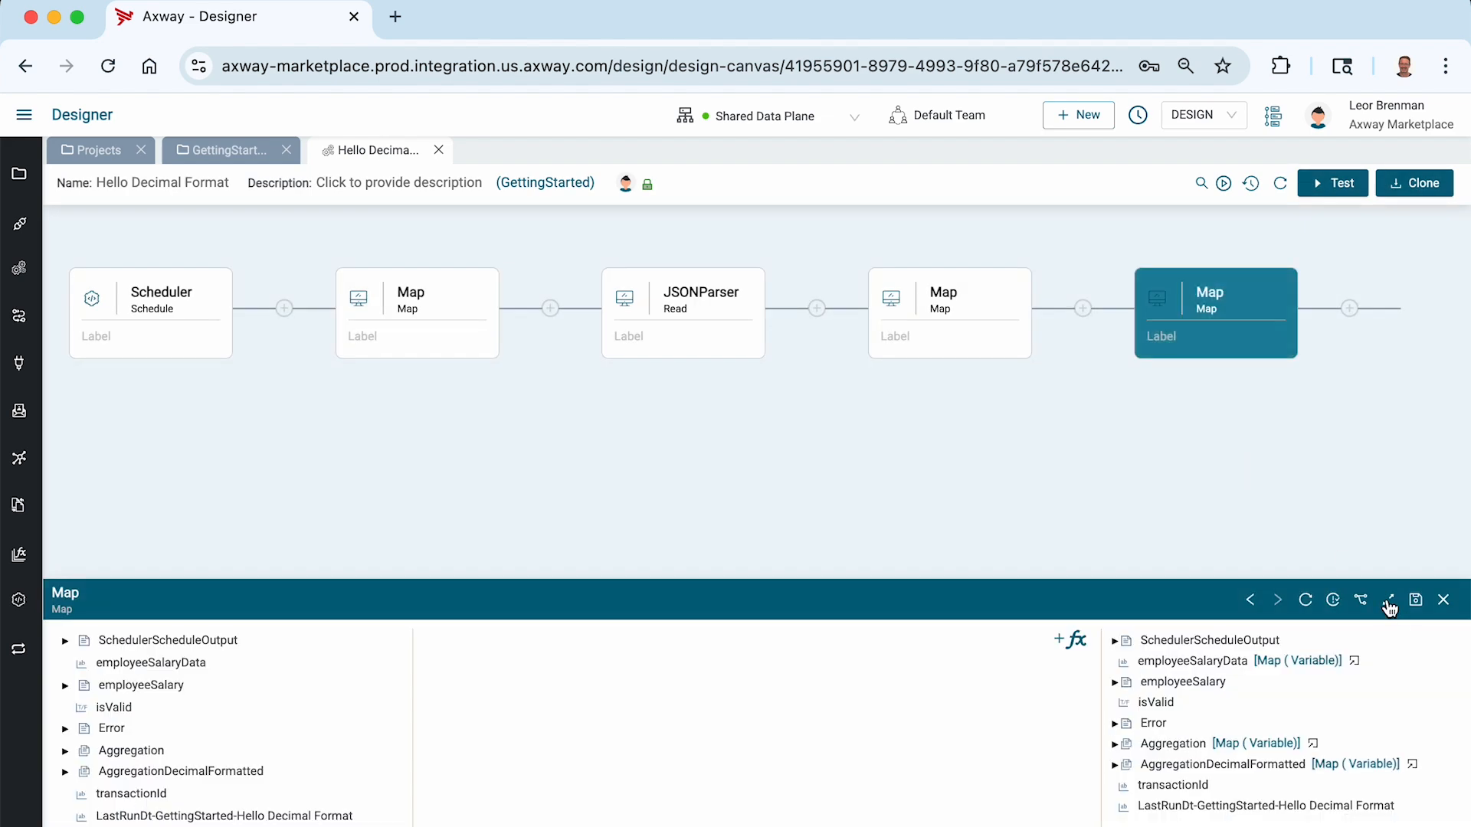
# Expand the new map and add the DecimalFormat math function to it
pyautogui.click(1388, 601)
pyautogui.click(1070, 265)
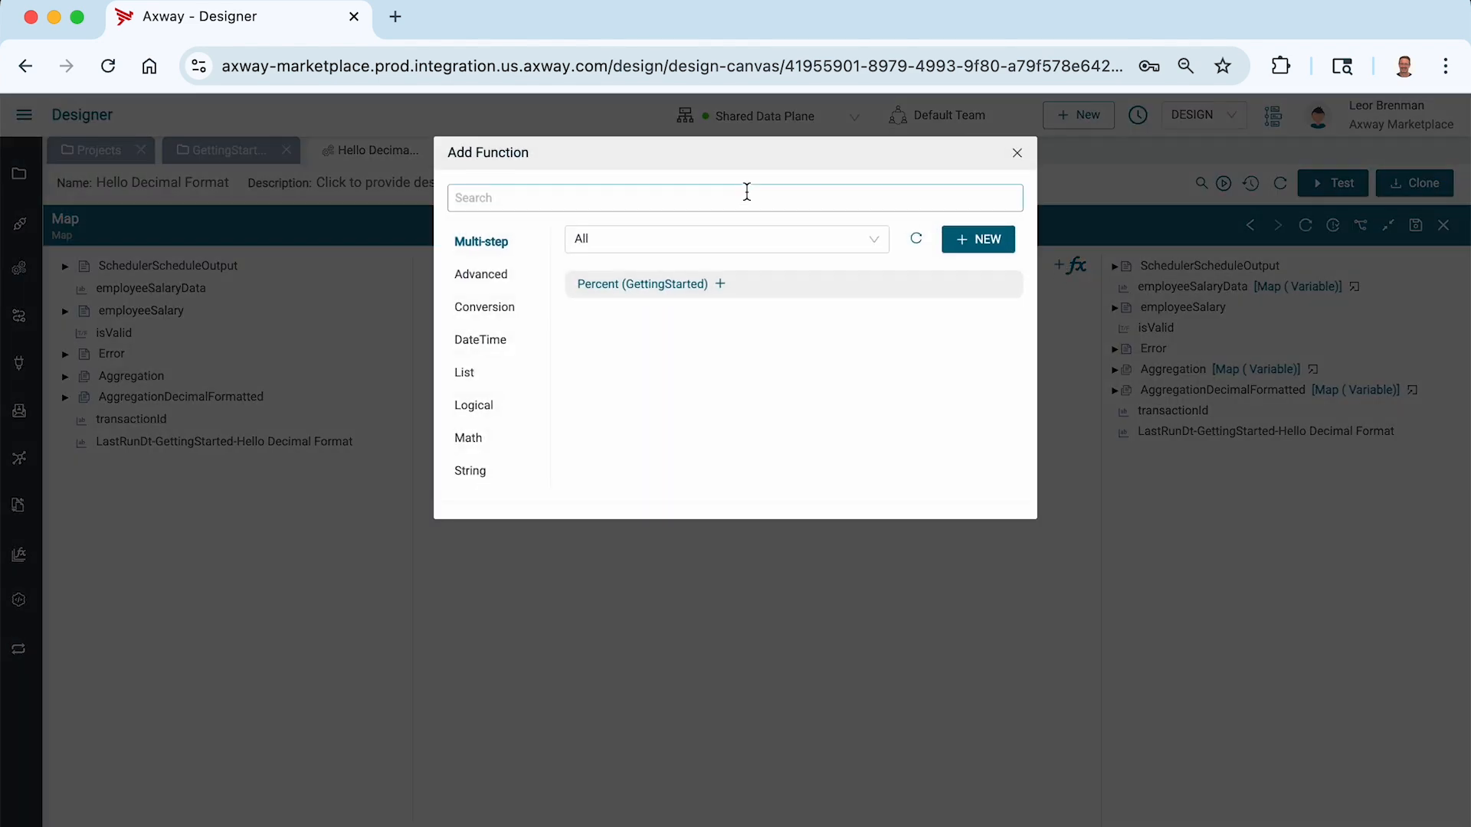
pyautogui.write('decimal')
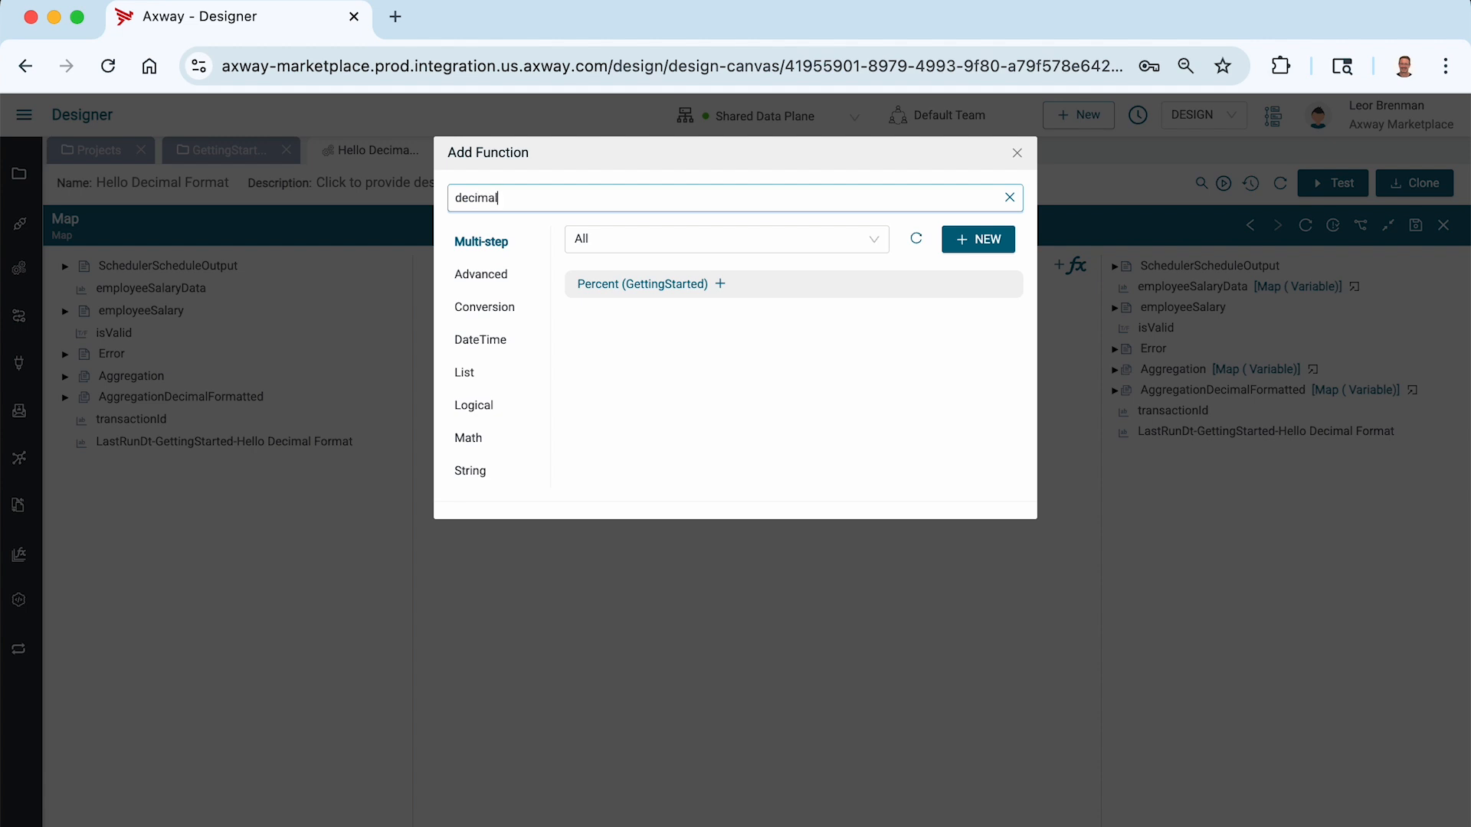
pyautogui.click(462, 273)
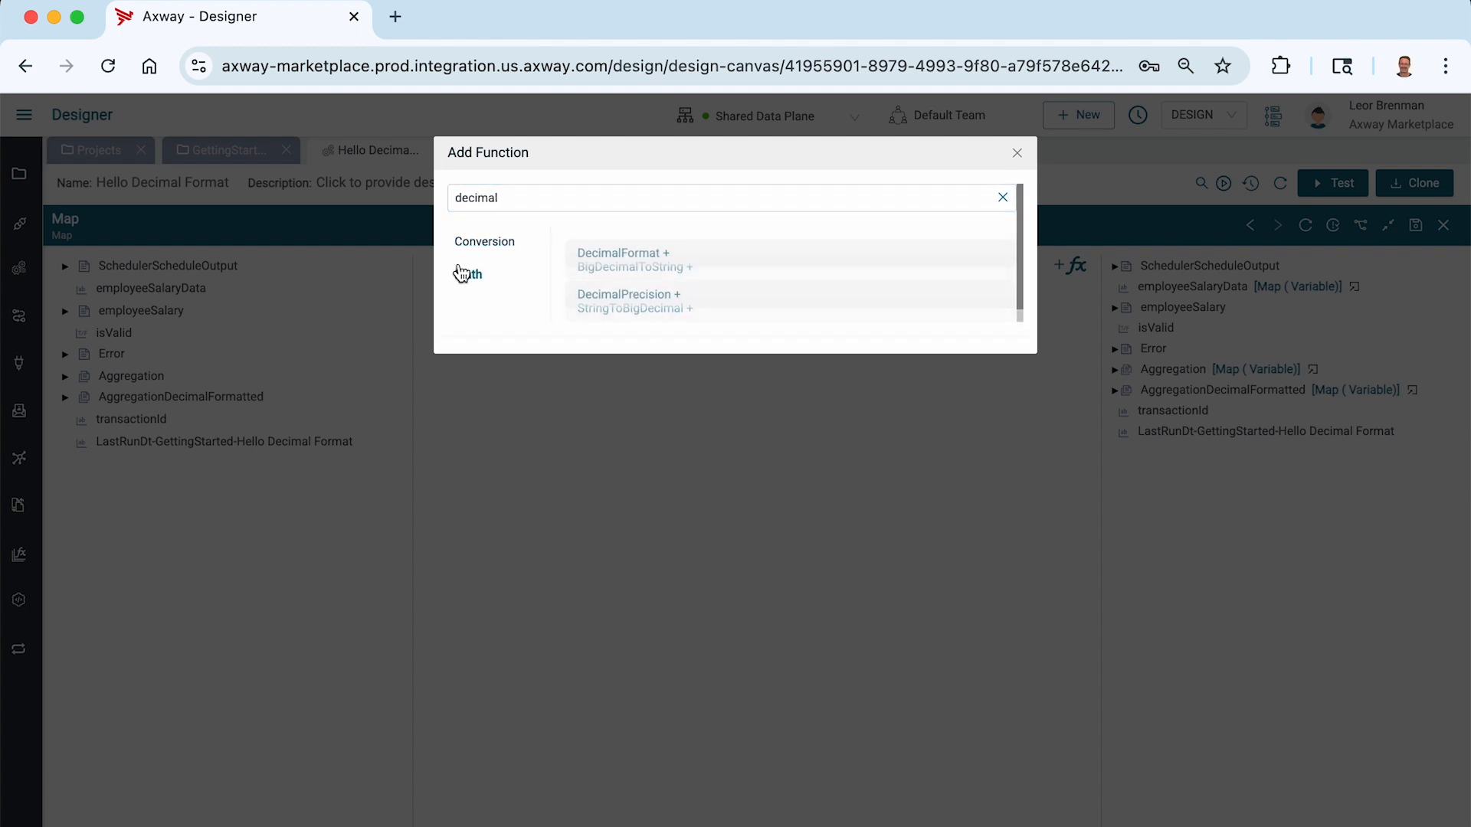
pyautogui.click(586, 259)
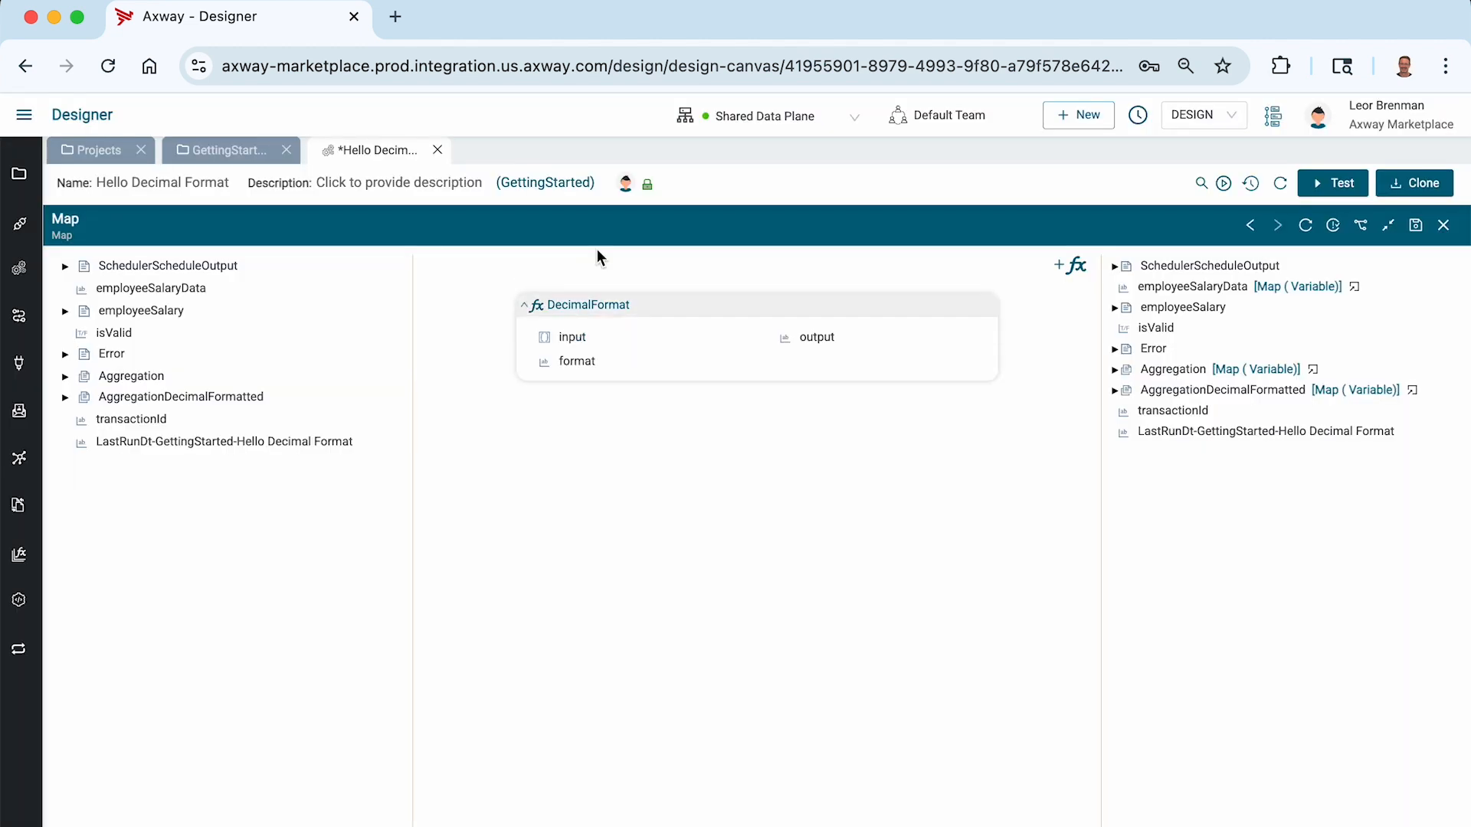
# Map AggregationDecimalFormatted's salaryTotal to the DecimalFormat input, and its output to salaryTotal in the output AggregationDecimalFormatted
pyautogui.click(65, 377)
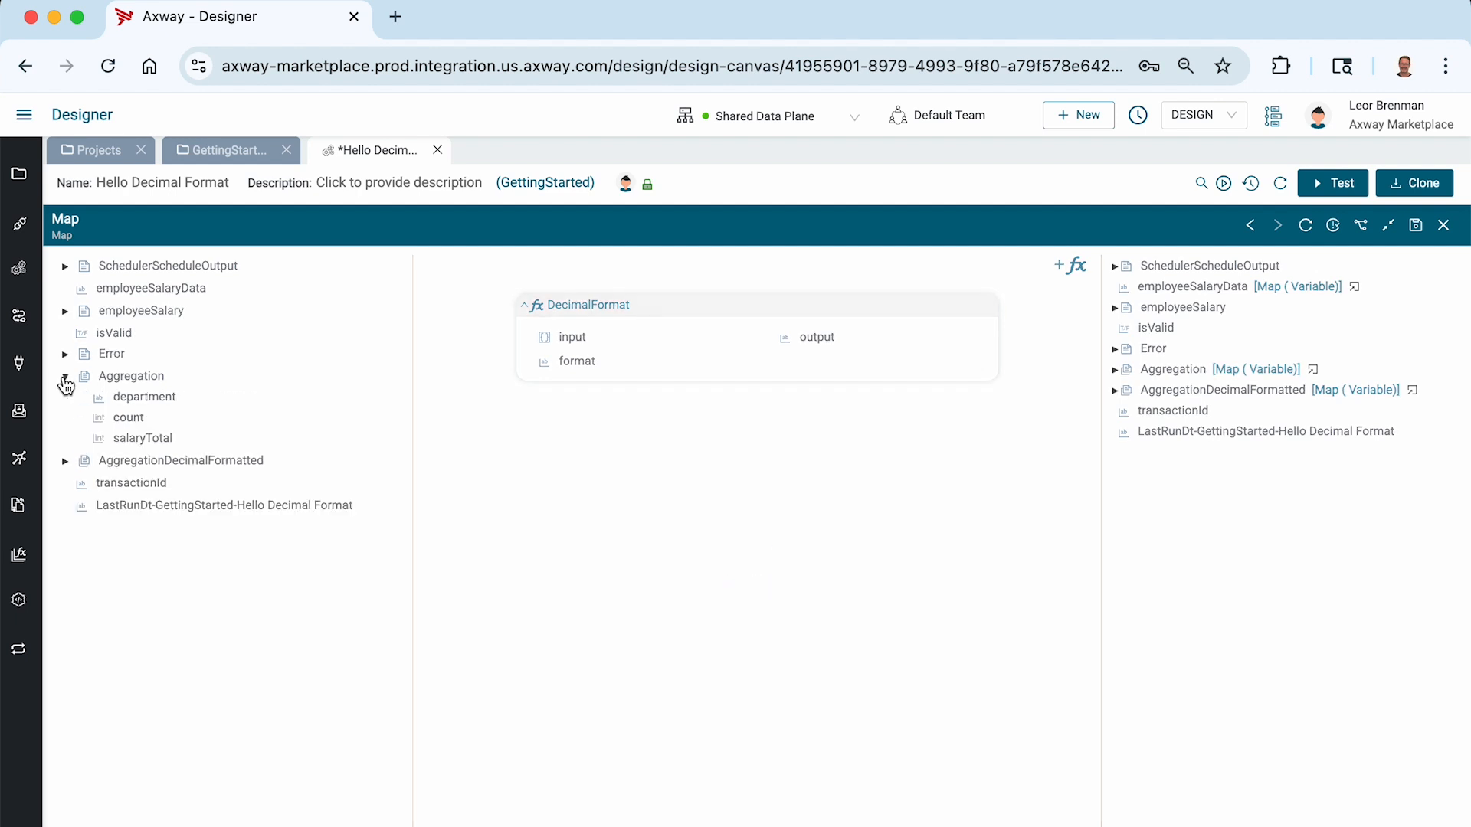
pyautogui.click(66, 463)
pyautogui.moveTo(141, 522); pyautogui.dragTo(564, 339)
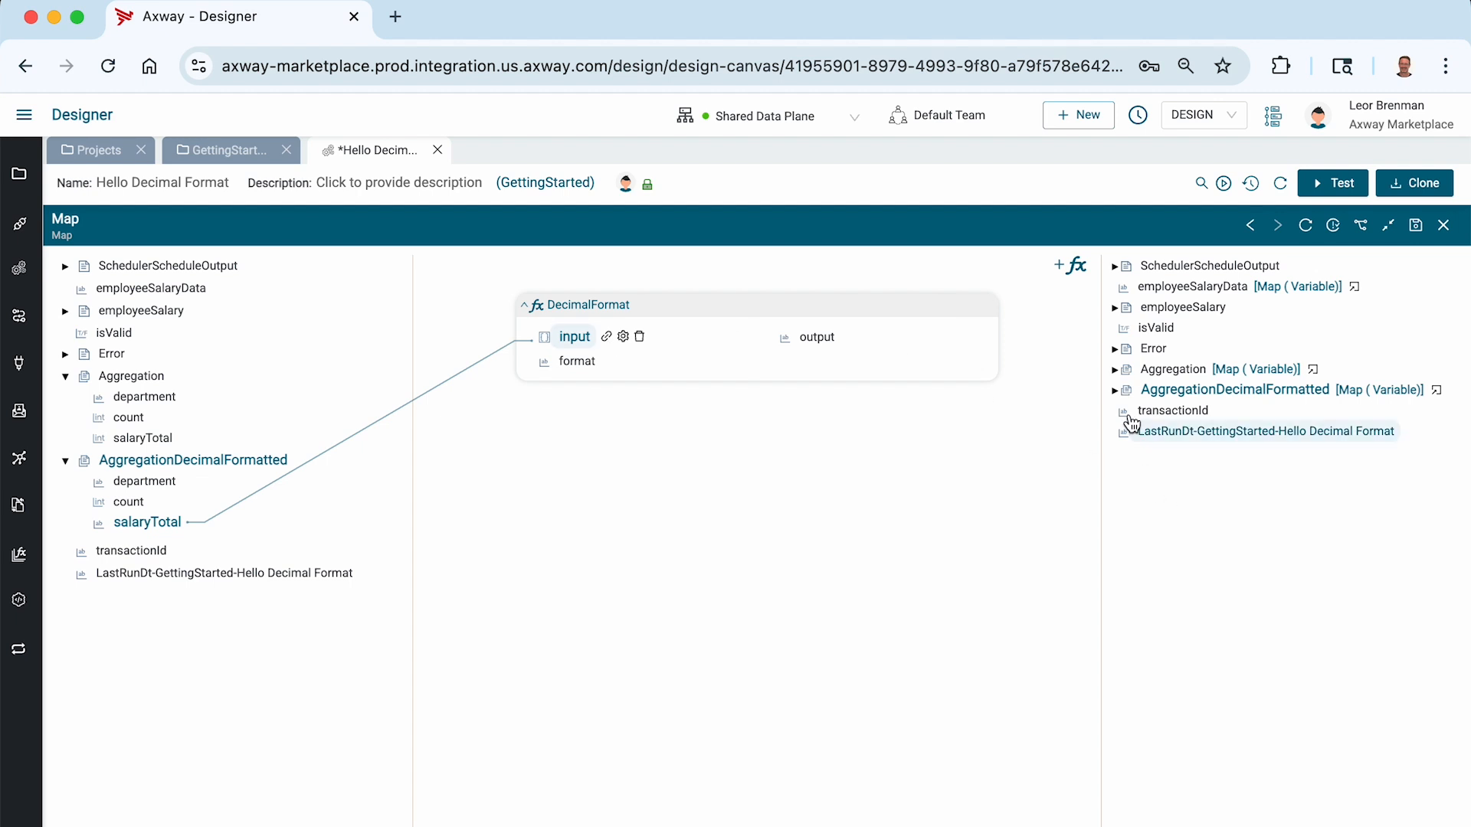
pyautogui.click(1119, 392)
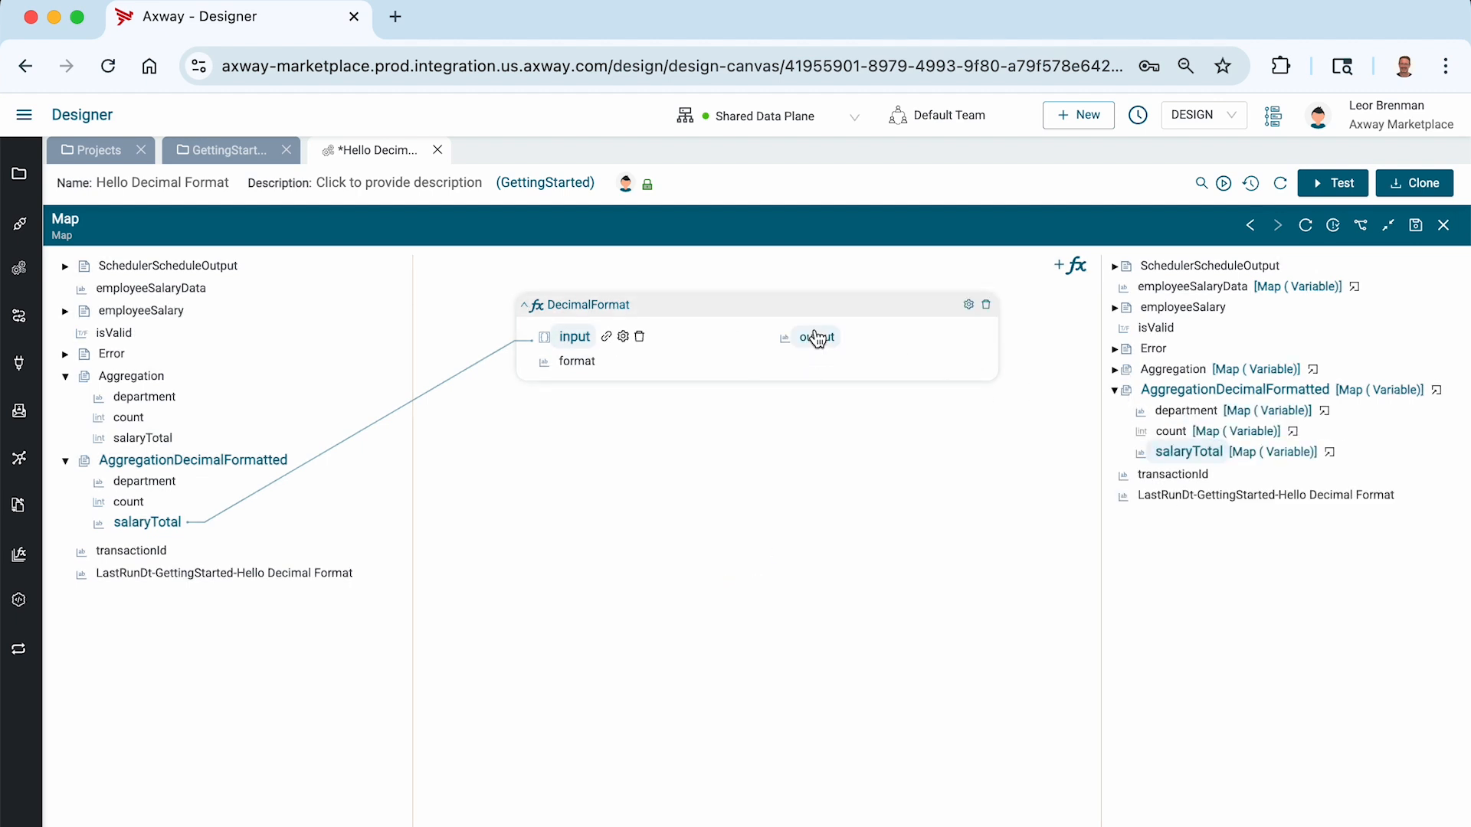
pyautogui.moveTo(818, 337); pyautogui.dragTo(1172, 453)
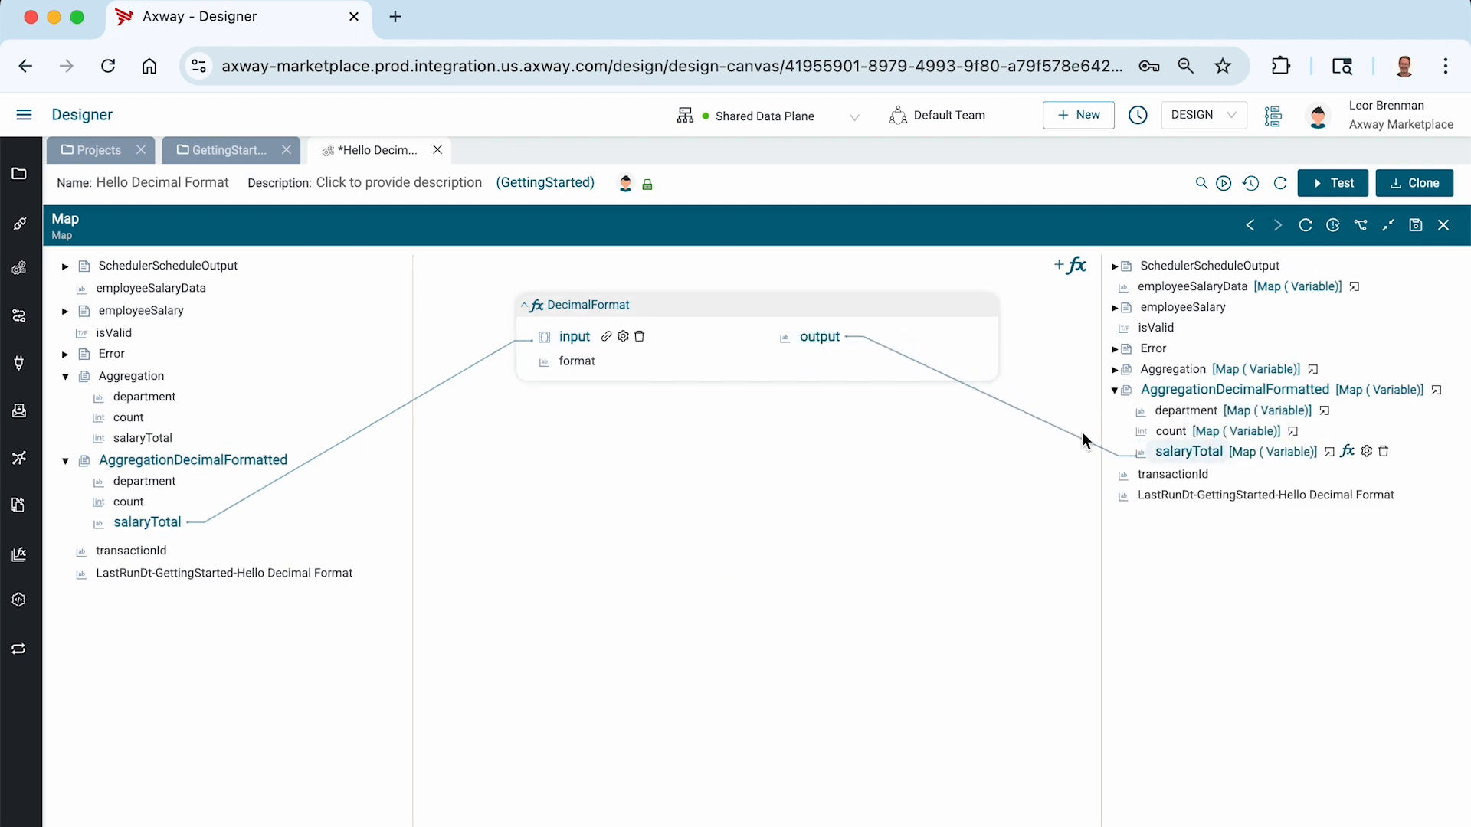
# Set the DecimalFormat function's format value to $###,###,###,###,###.00 and save the map
pyautogui.rightClick(579, 361)
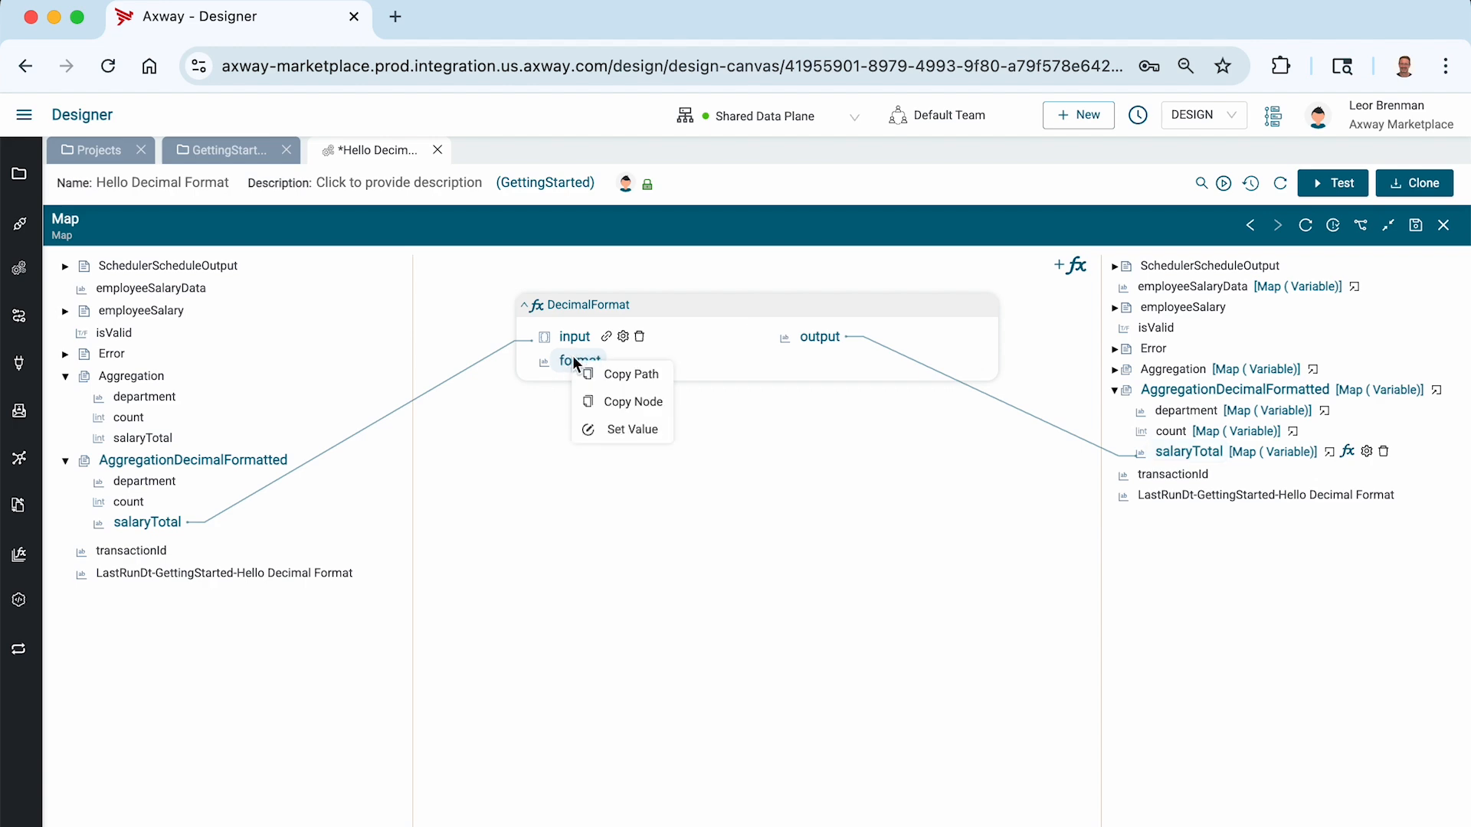
pyautogui.click(615, 429)
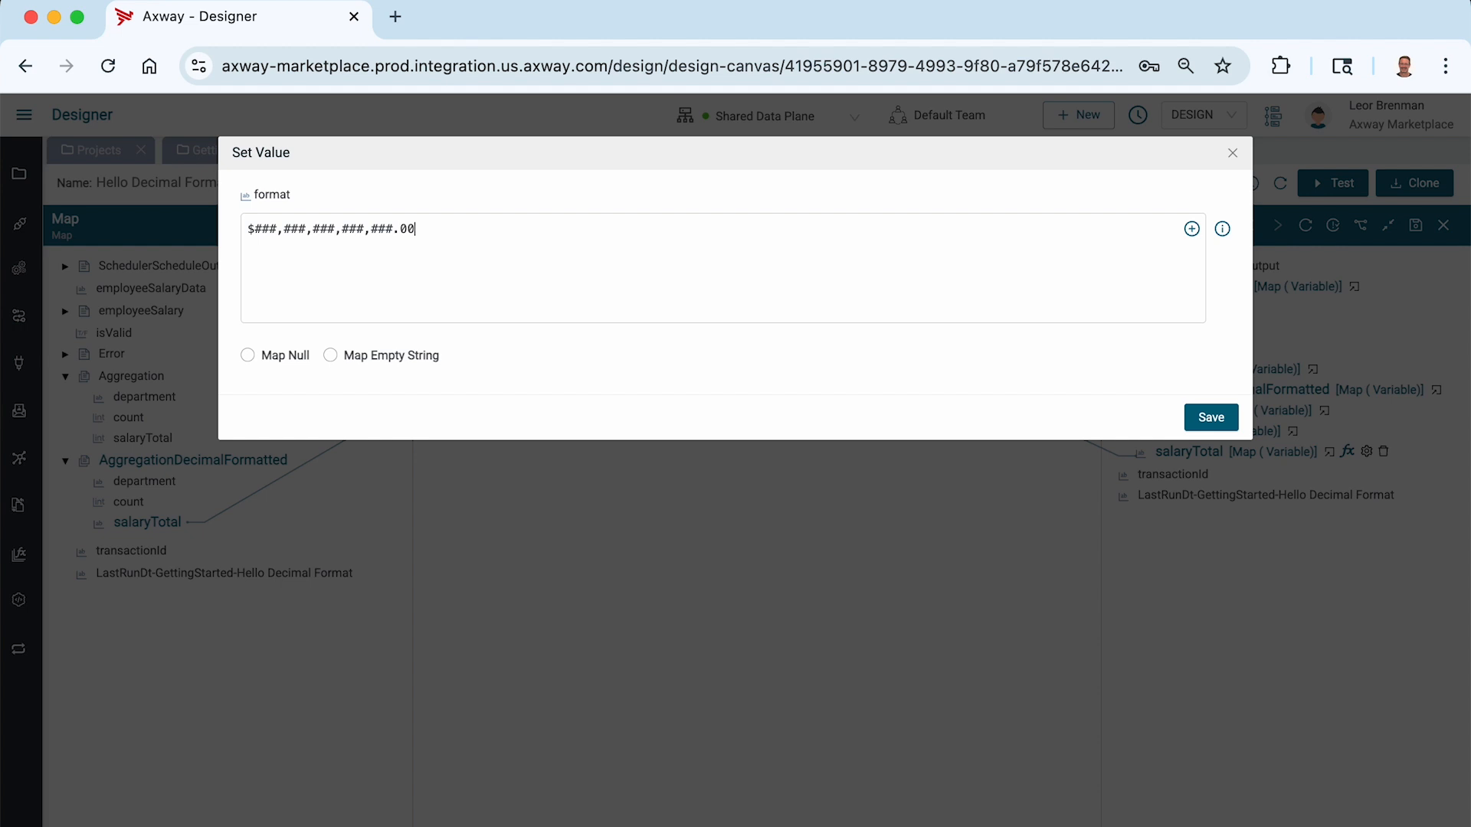
pyautogui.click(1197, 423)
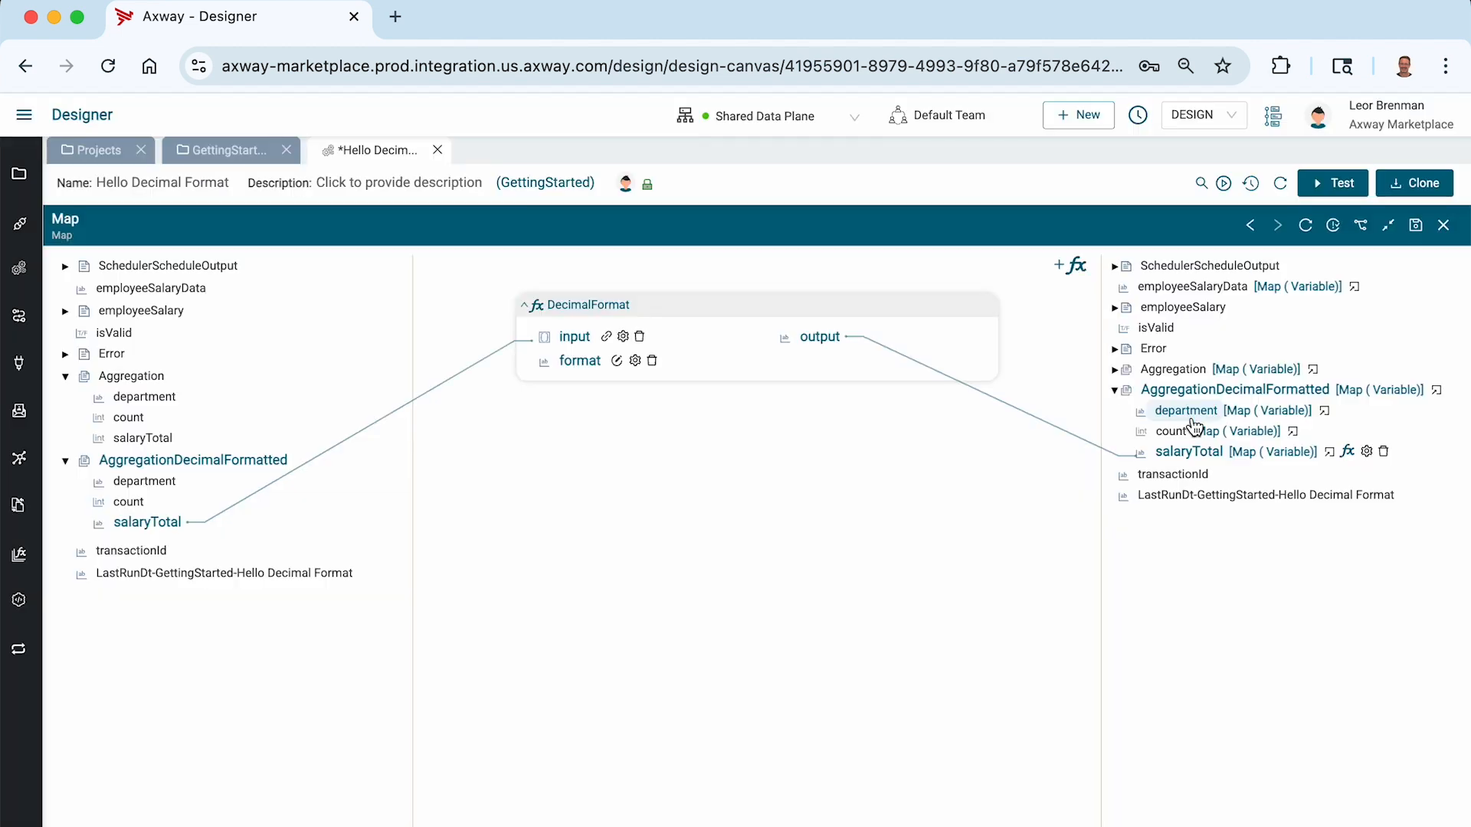
pyautogui.click(1415, 224)
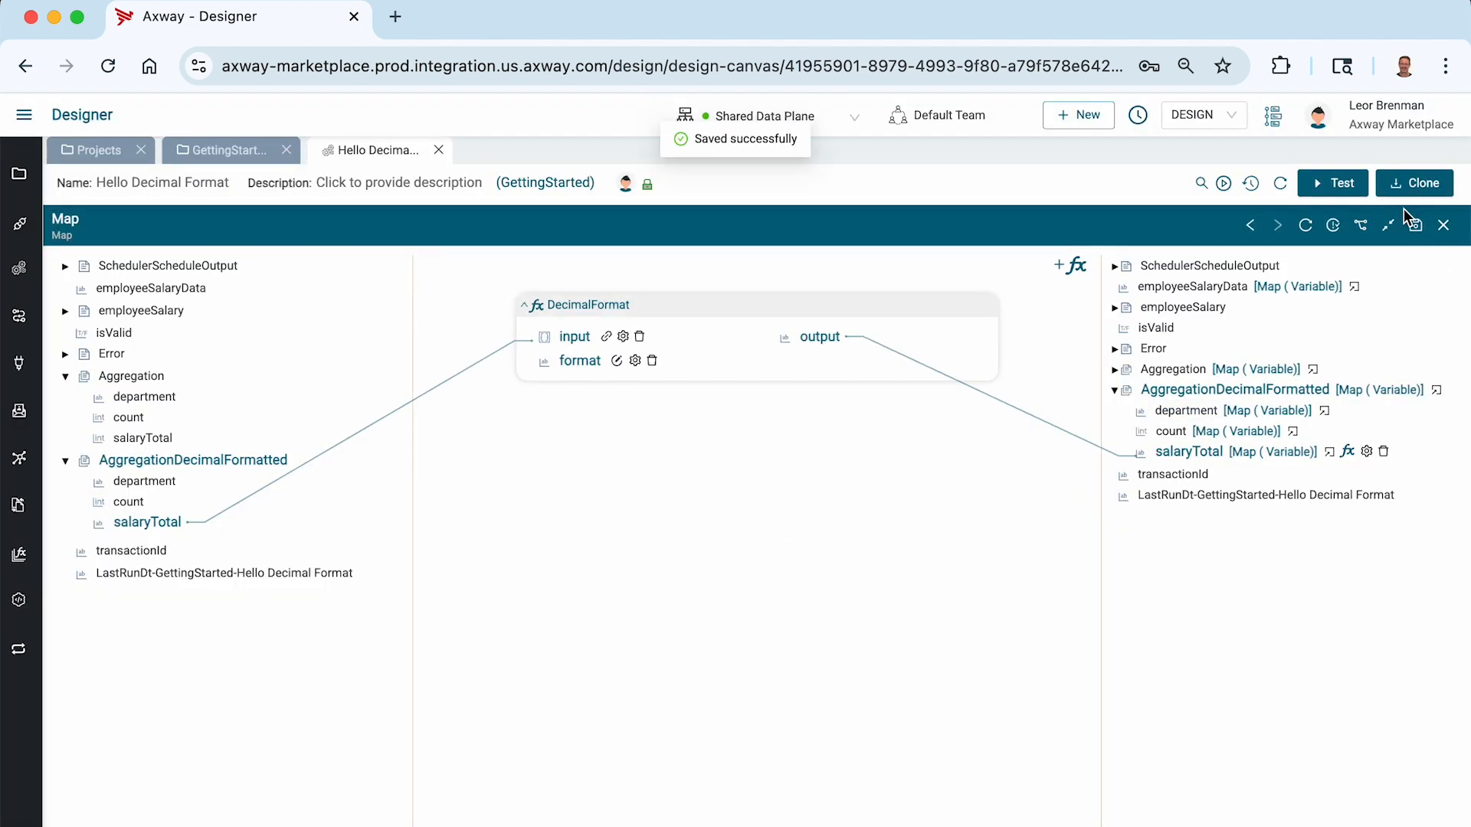
# Test the integration and inspect the first and last AggregationDecimalFormatted entries in the final Map step's output
pyautogui.click(1357, 194)
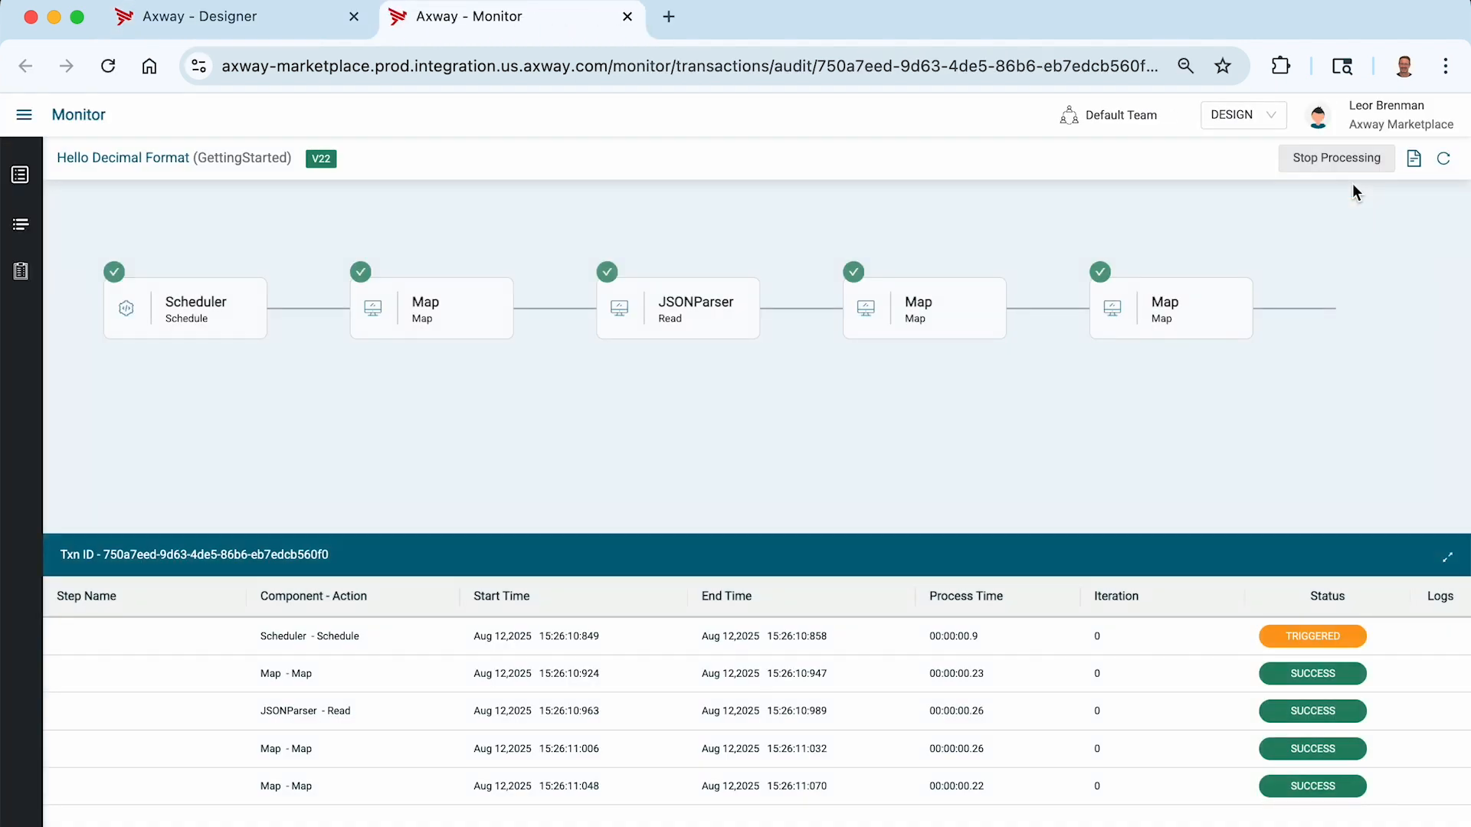
pyautogui.click(665, 800)
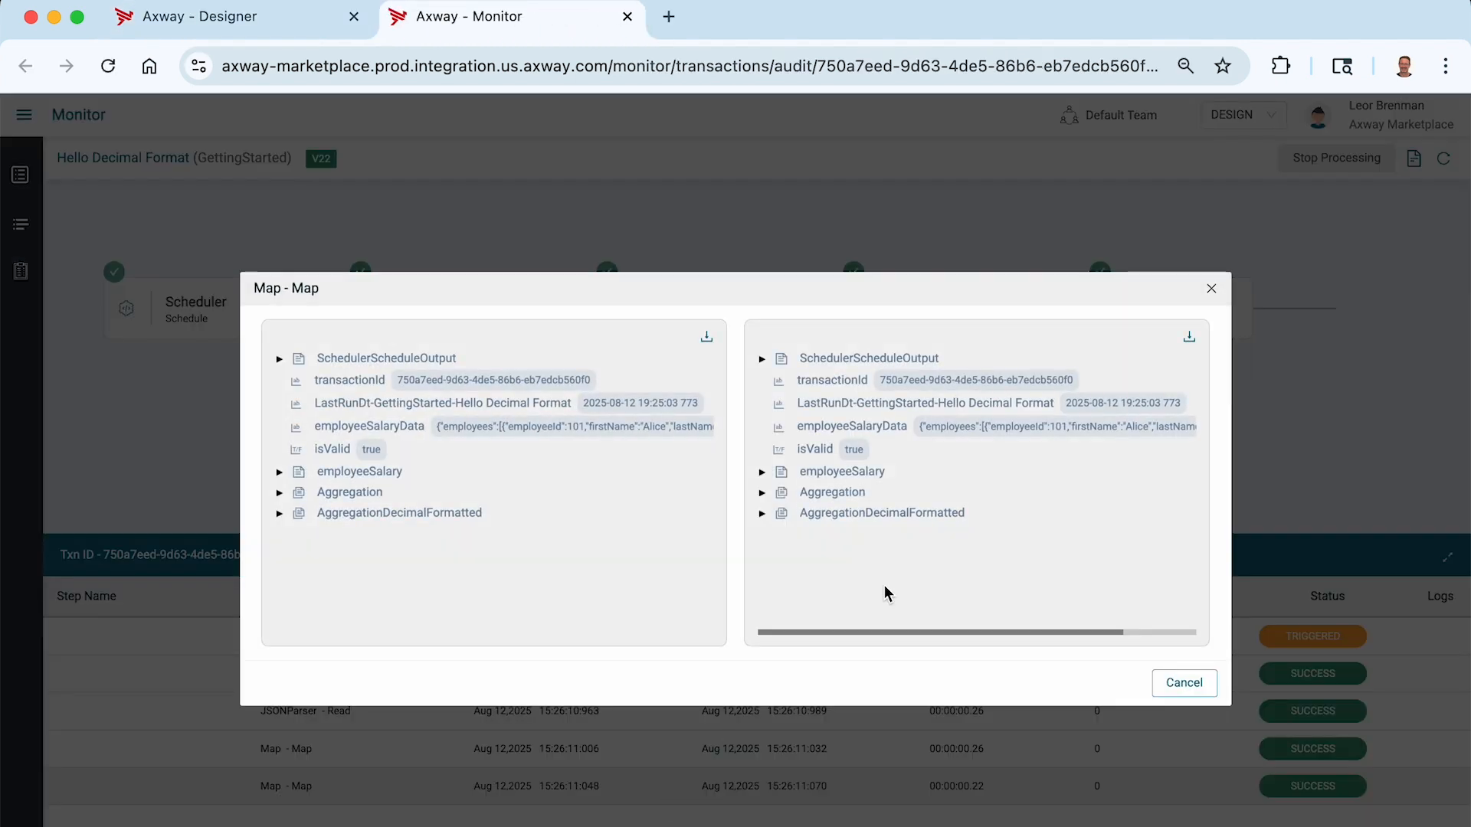
pyautogui.click(763, 514)
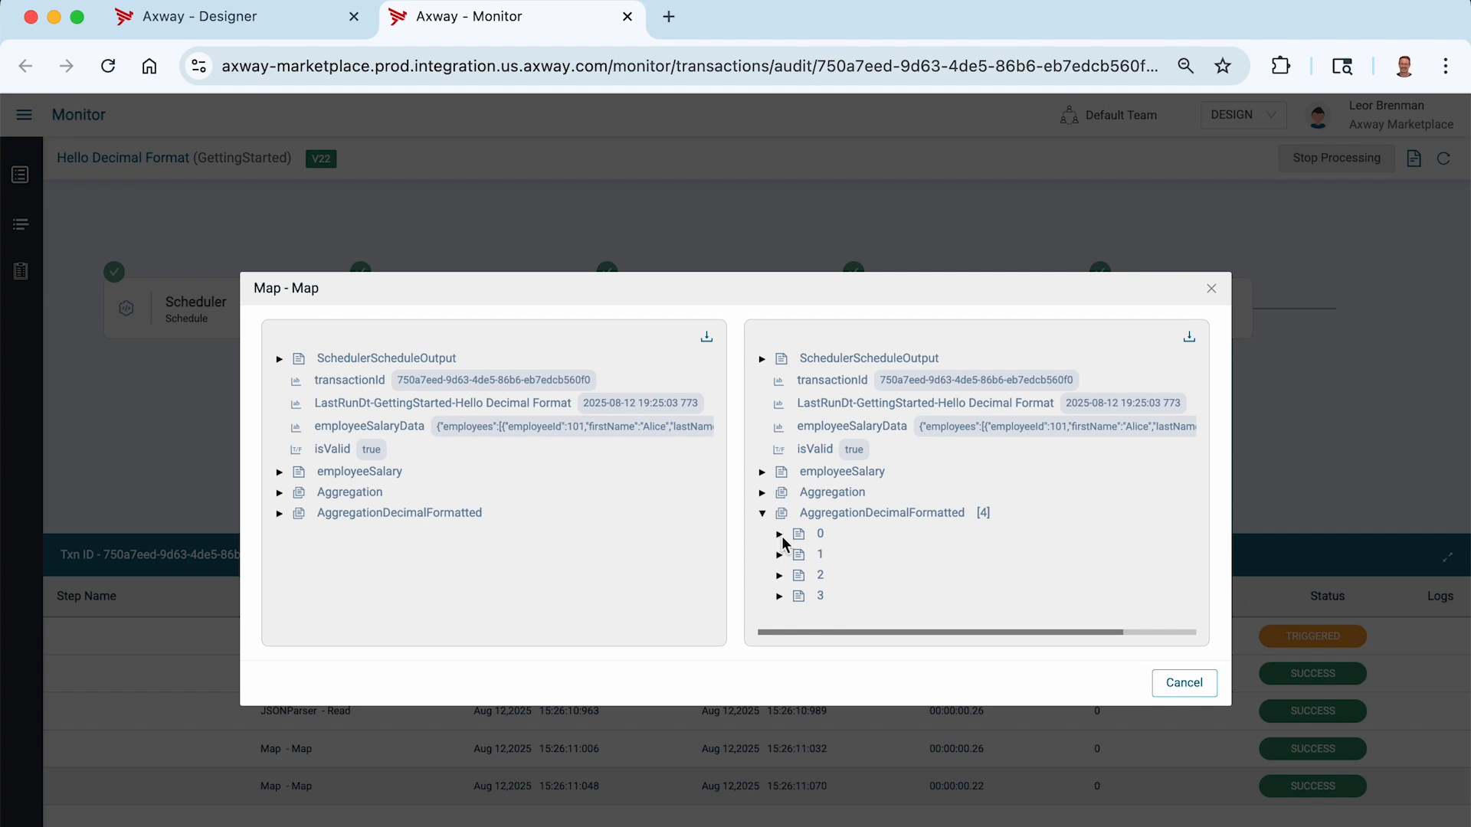
pyautogui.click(779, 534)
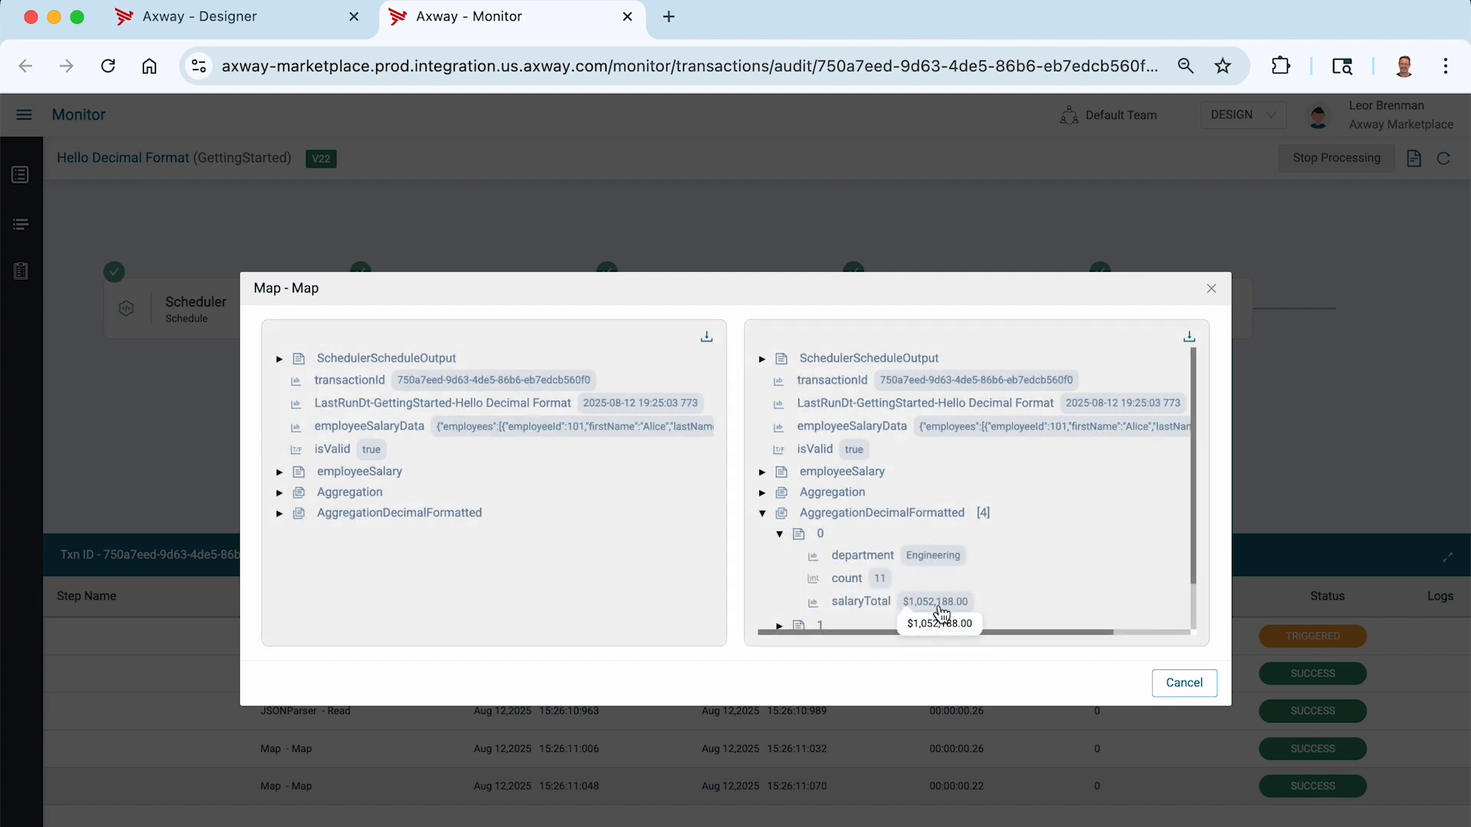
pyautogui.scroll(-1, 947, 598)
pyautogui.click(779, 619)
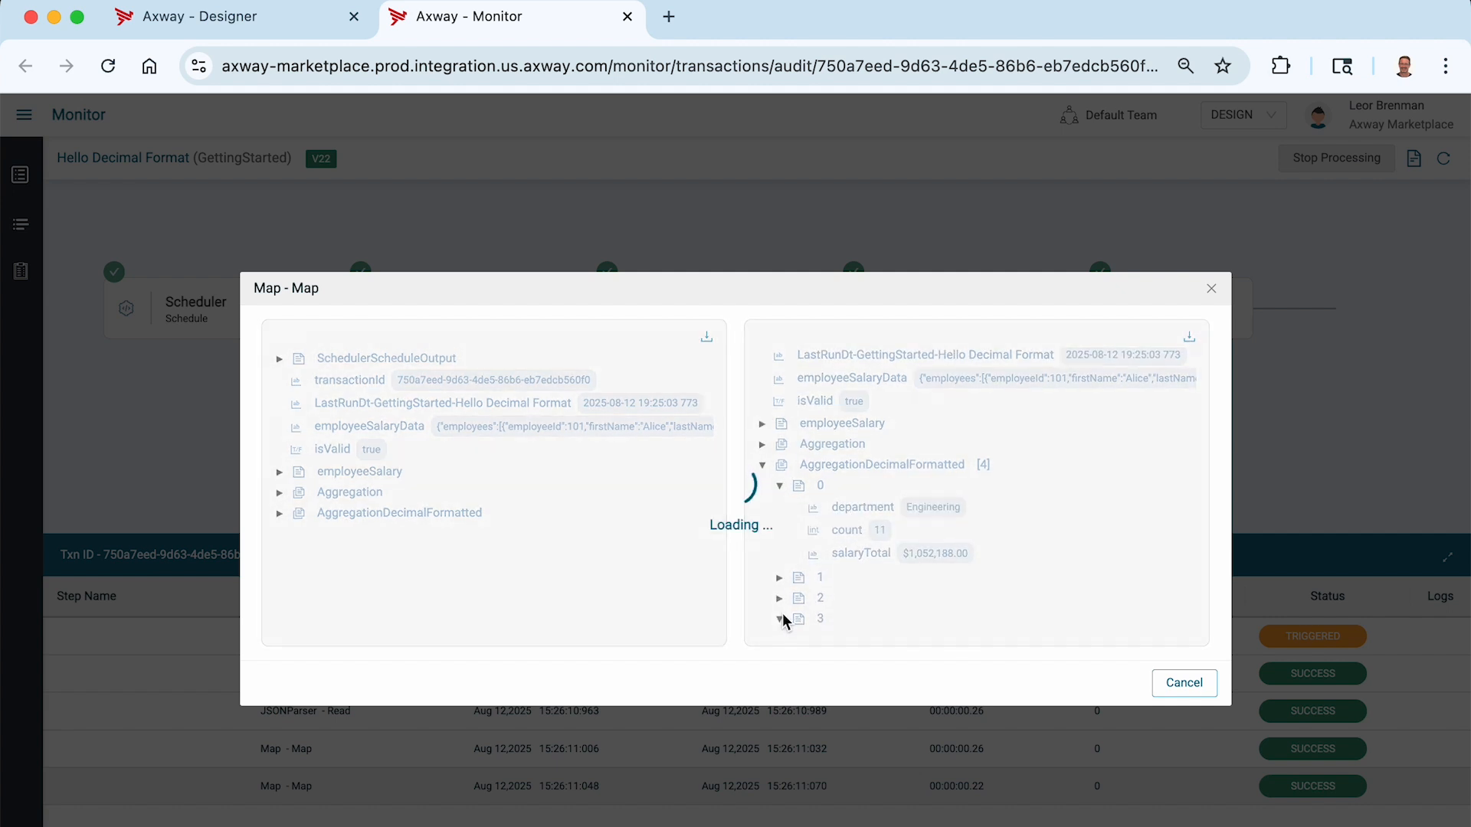
pyautogui.scroll(-2, 858, 548)
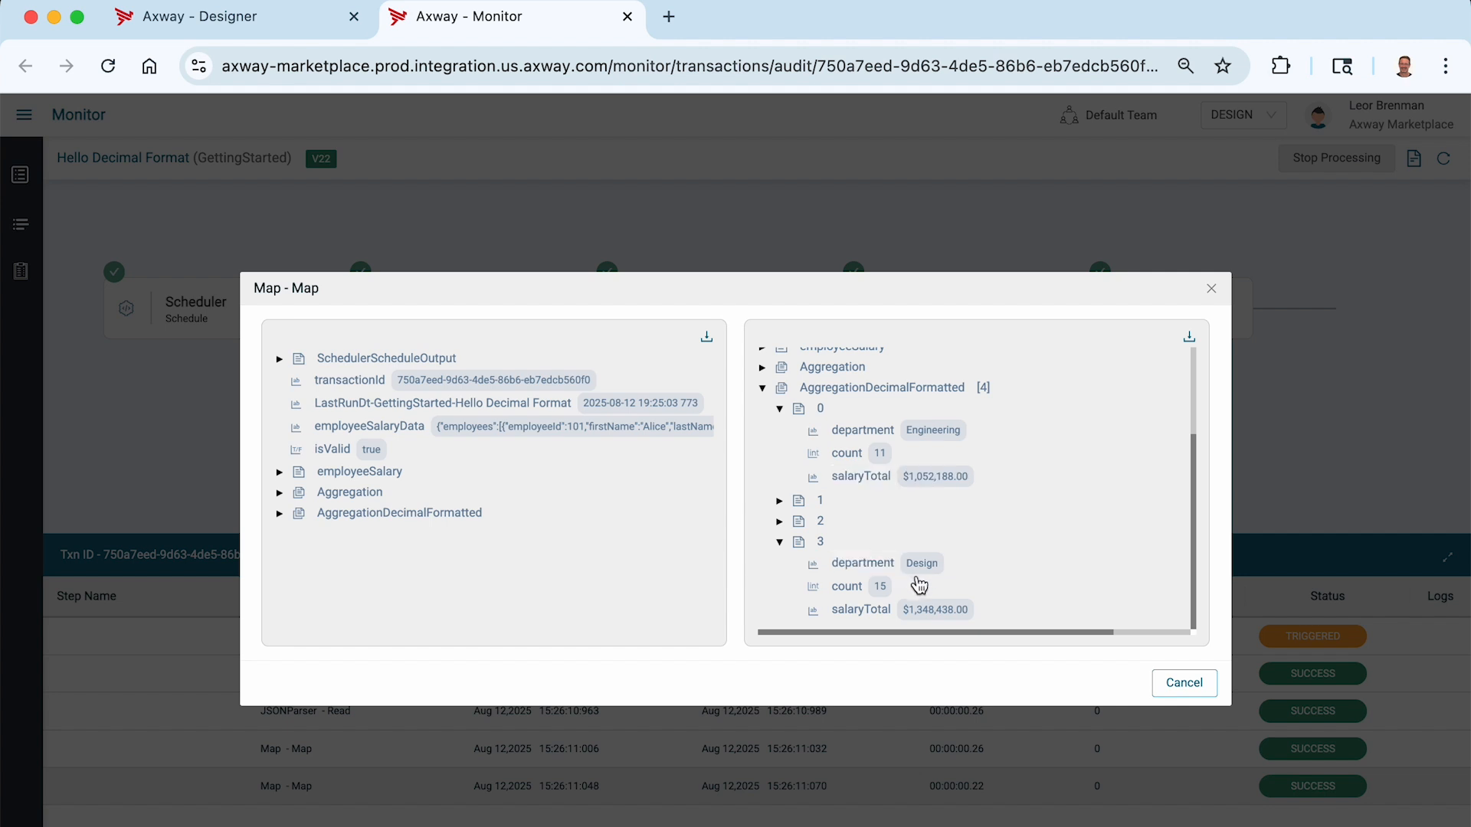